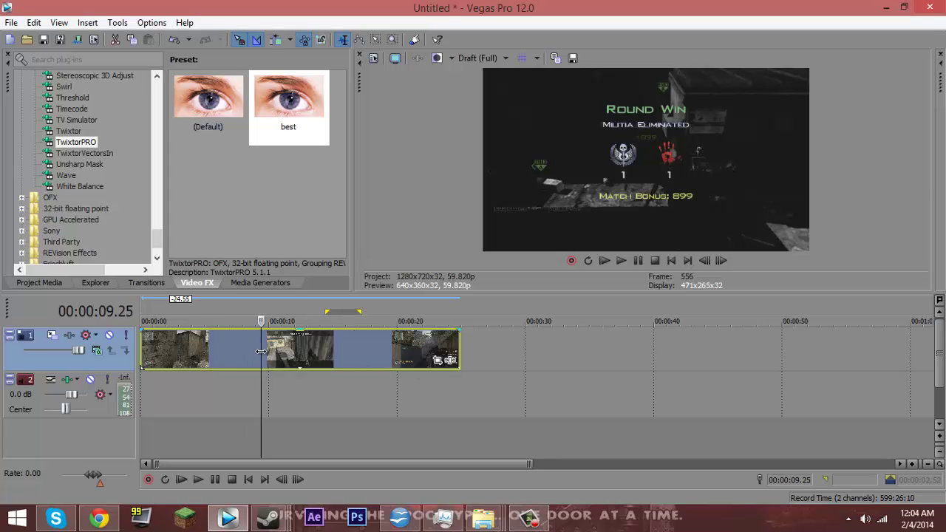
- Play the gameplay clip from around the 8-second mark, then stop playback
{"action": "key", "text": "j"}
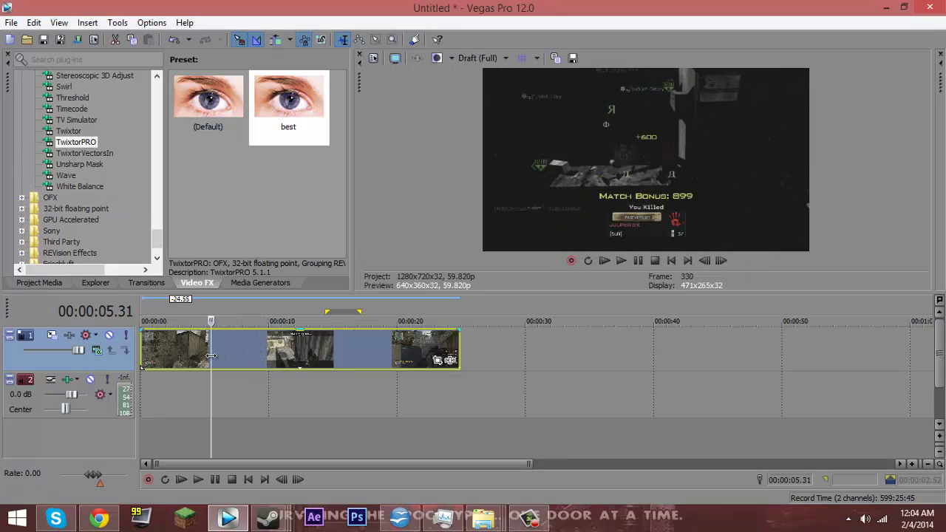
{"action": "left_click", "coordinate": [245, 358]}
{"action": "key", "text": "l"}
{"action": "key", "text": "k"}
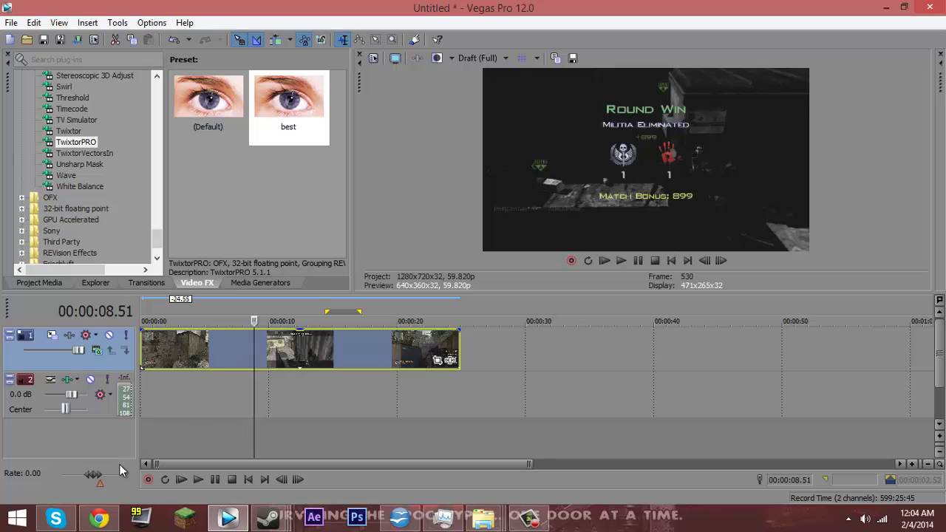
{"action": "left_click", "coordinate": [99, 519]}
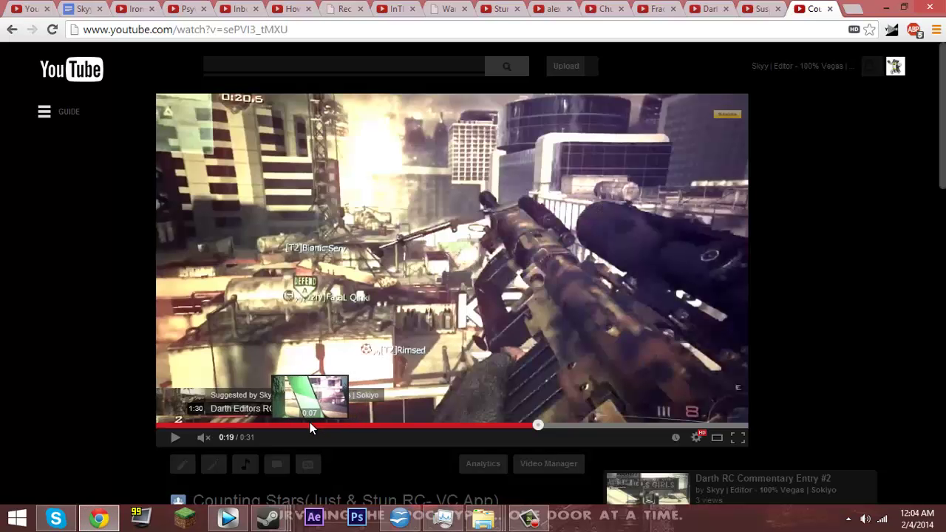
{"action": "left_click", "coordinate": [317, 426]}
{"action": "scroll", "coordinate": [173, 384], "scroll_direction": "down", "scroll_amount": 2}
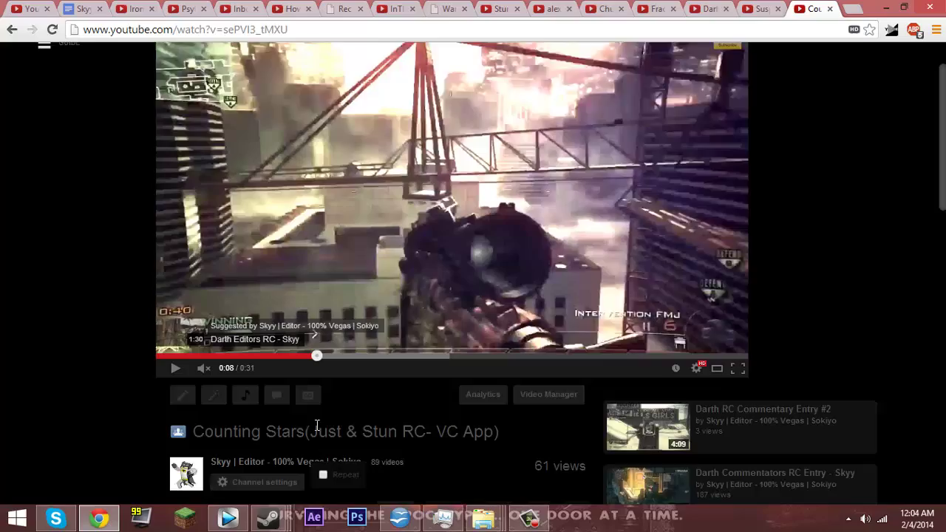
{"action": "scroll", "coordinate": [166, 402], "scroll_direction": "up", "scroll_amount": 2}
{"action": "left_click", "coordinate": [166, 441]}
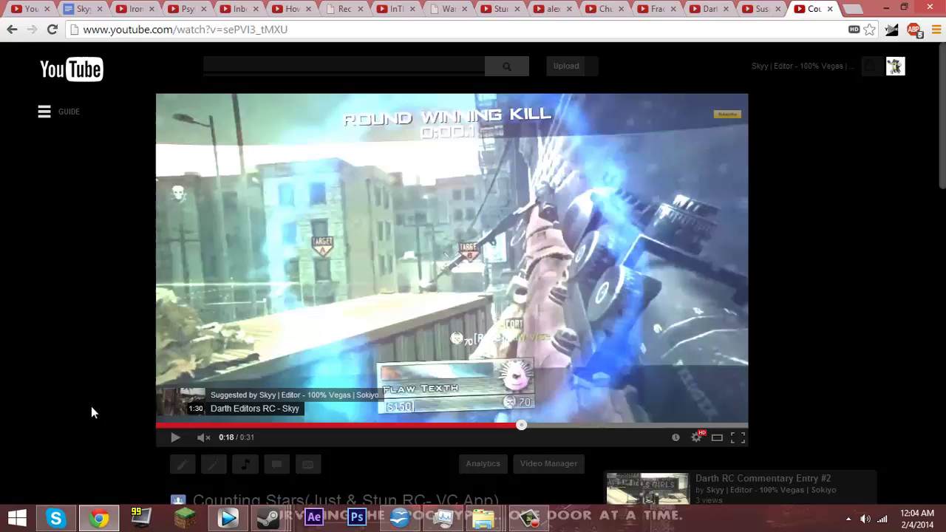
{"action": "left_click", "coordinate": [178, 437]}
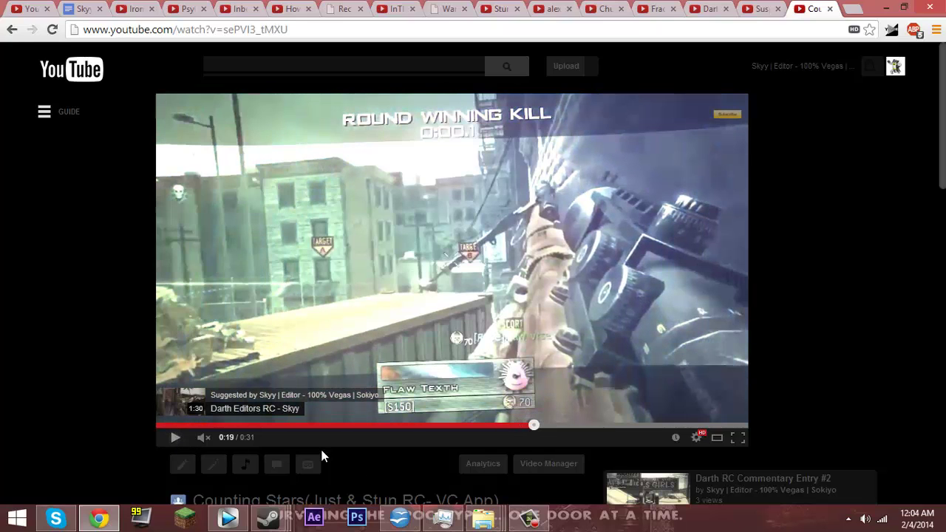
{"action": "left_click", "coordinate": [494, 425]}
{"action": "left_click", "coordinate": [176, 438]}
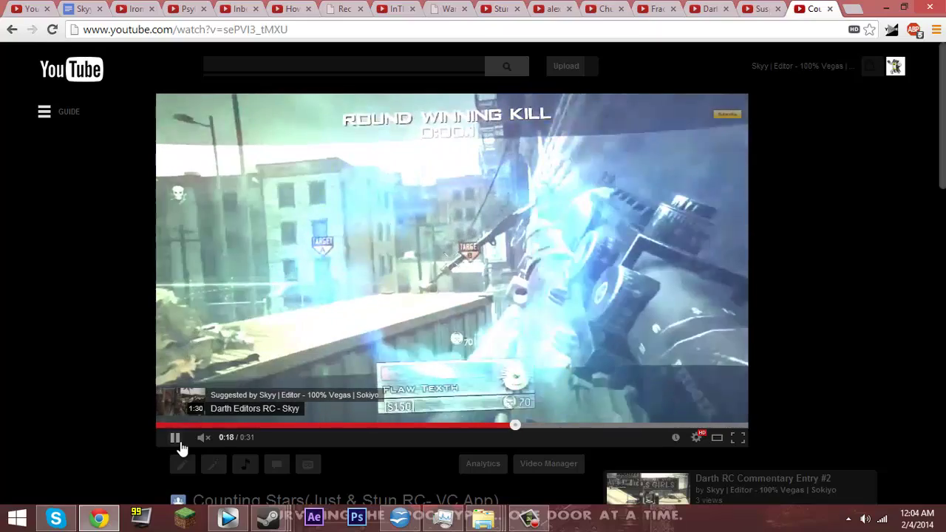
{"action": "left_click", "coordinate": [469, 342]}
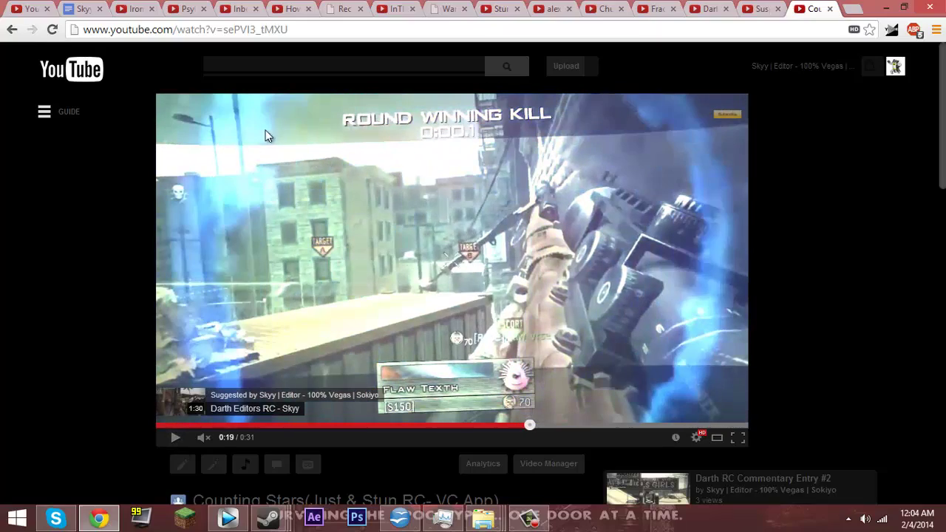
{"action": "mouse_move", "coordinate": [227, 518]}
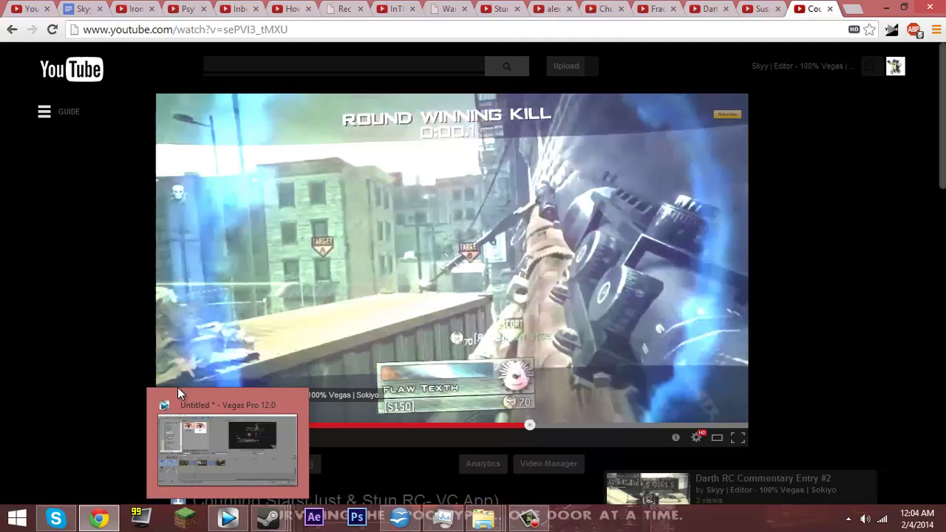
{"action": "left_click", "coordinate": [448, 274]}
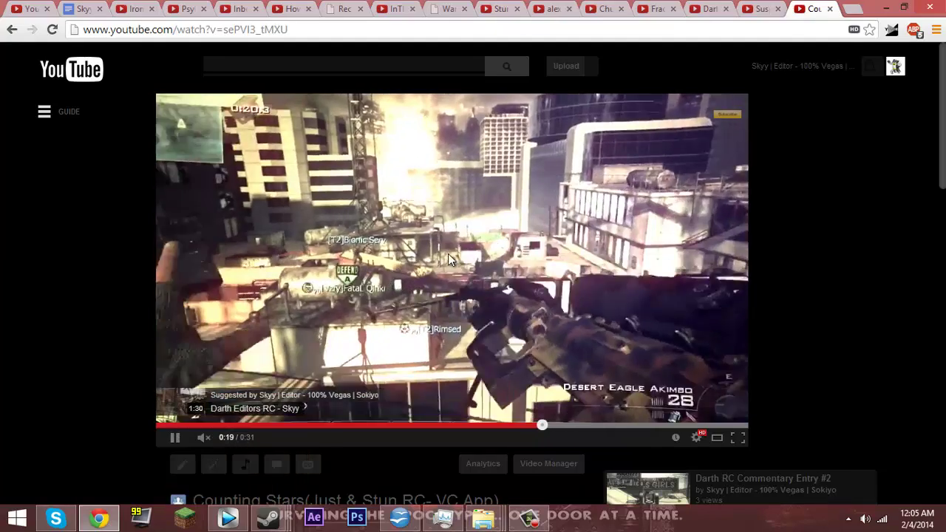
- Pause the example video at 0:20, return to Vegas and scrub to about 4.39 seconds
{"action": "left_click", "coordinate": [447, 255]}
{"action": "left_click", "coordinate": [227, 519]}
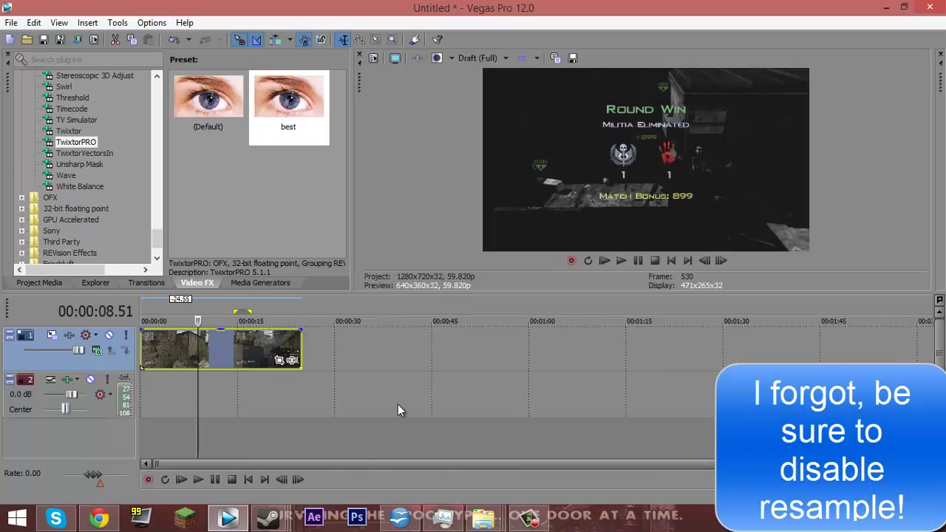
{"action": "left_click", "coordinate": [339, 357]}
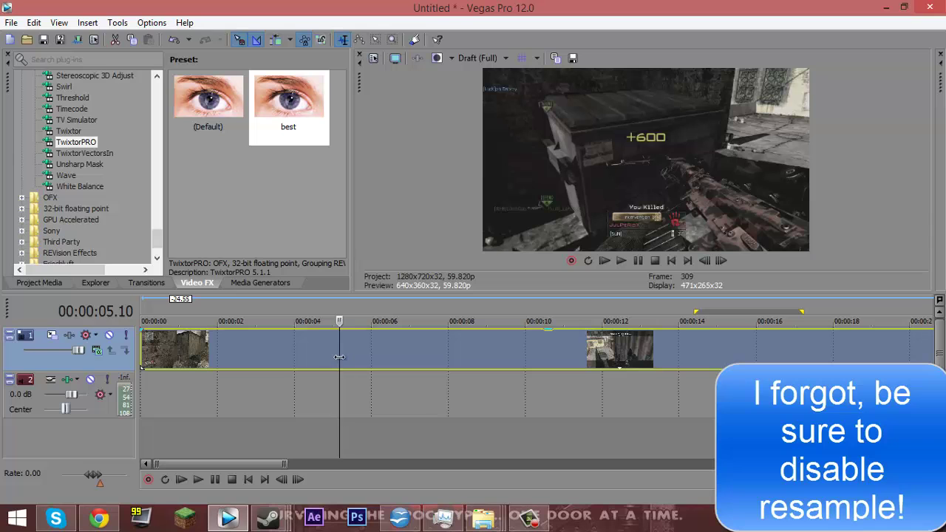
{"action": "left_click_drag", "start_coordinate": [339, 357], "coordinate": [317, 348]}
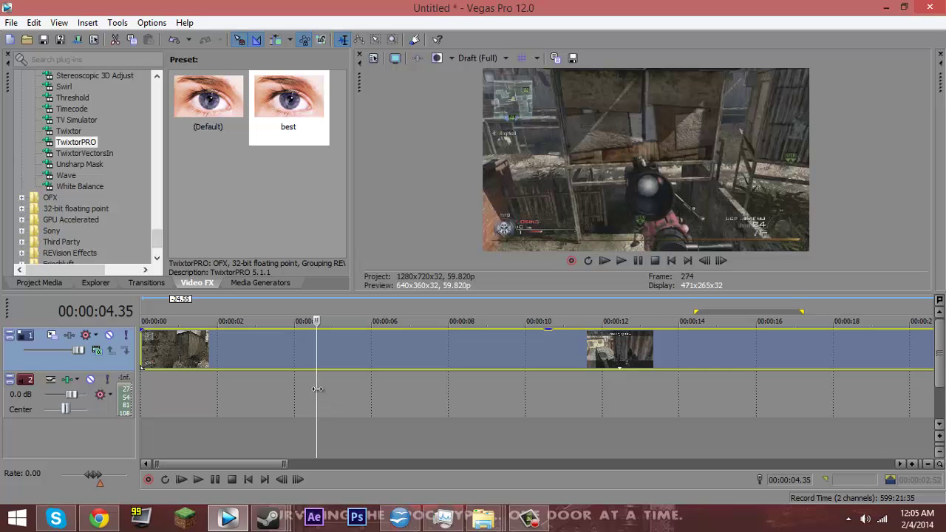
{"action": "left_click_drag", "start_coordinate": [316, 389], "coordinate": [319, 389]}
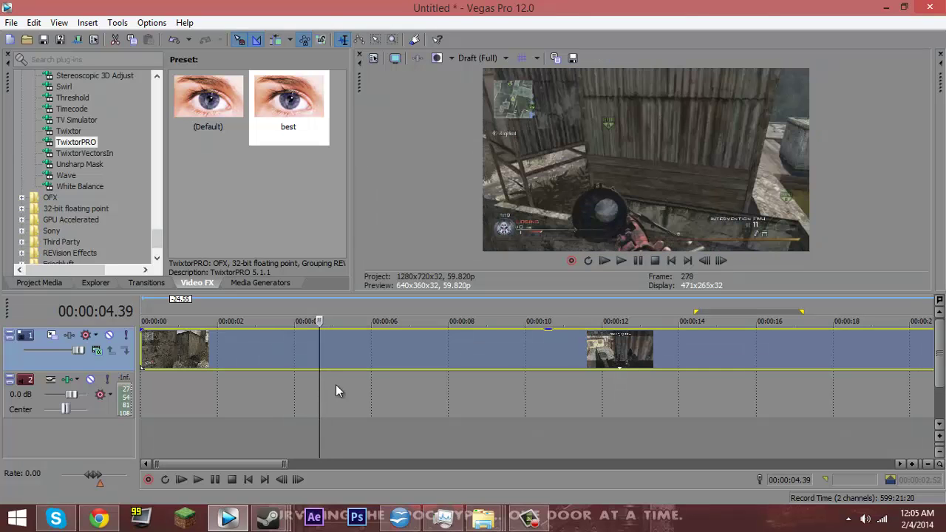
- Step frame by frame to land exactly on 00:00:04.45
{"action": "left_click", "coordinate": [721, 260]}
{"action": "left_click", "coordinate": [721, 260]}
{"action": "left_click", "coordinate": [721, 260]}
{"action": "left_click", "coordinate": [721, 260]}
{"action": "left_click", "coordinate": [721, 260]}
{"action": "left_click", "coordinate": [721, 260]}
{"action": "left_click", "coordinate": [721, 260]}
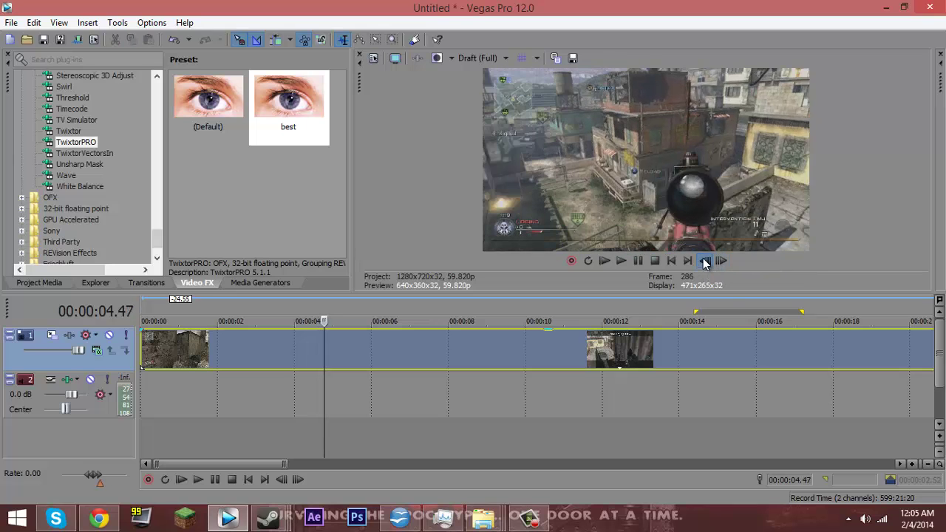
{"action": "left_click", "coordinate": [704, 261]}
{"action": "left_click", "coordinate": [703, 261]}
{"action": "left_click", "coordinate": [722, 261]}
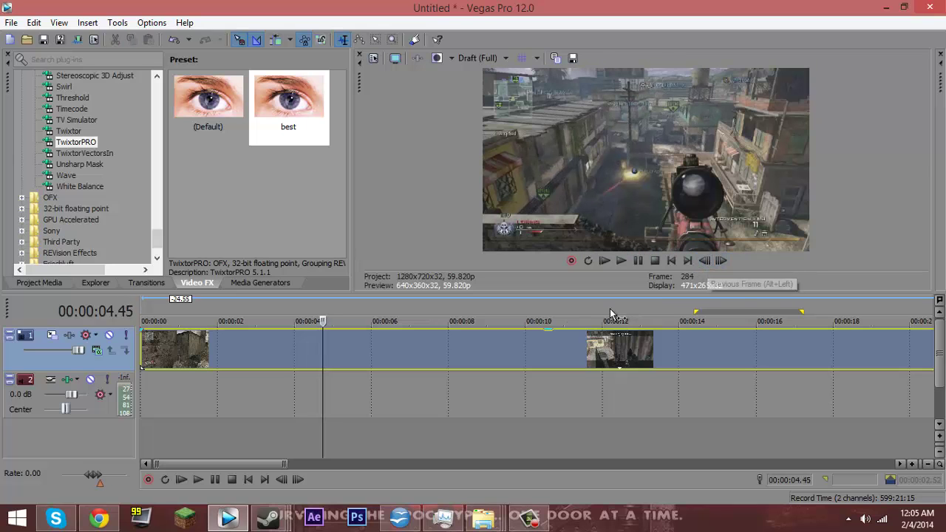
- Split the clip at the 04.45 frame and step to frame 295
{"action": "key", "text": "s"}
{"action": "left_click", "coordinate": [355, 352]}
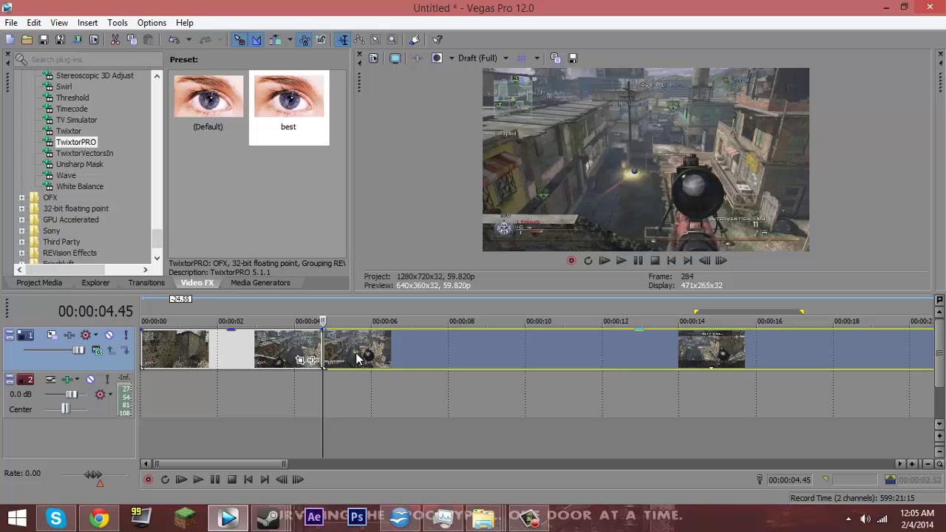
{"action": "left_click_drag", "start_coordinate": [351, 352], "coordinate": [329, 355]}
{"action": "scroll", "coordinate": [329, 358], "scroll_direction": "up", "scroll_amount": 4}
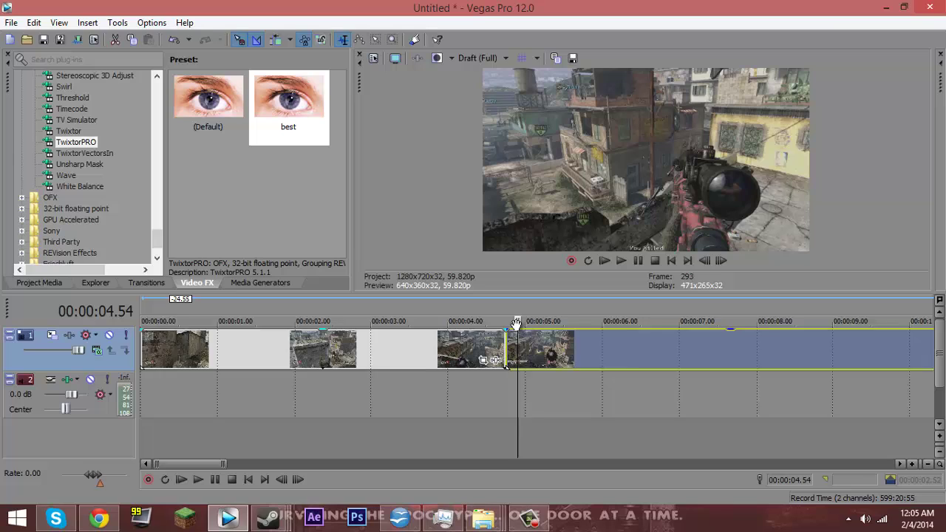
{"action": "left_click", "coordinate": [721, 260]}
{"action": "left_click", "coordinate": [721, 260]}
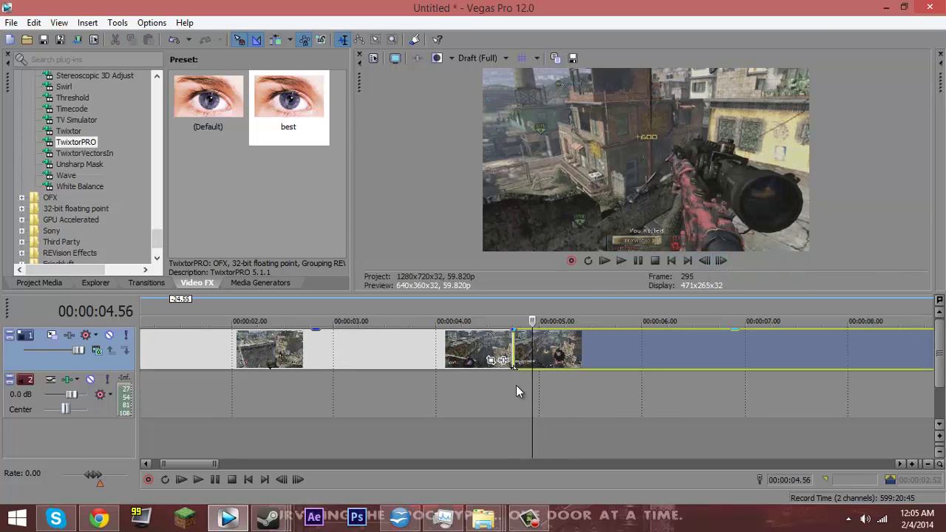
- Split again at 05.42 and delete the footage after the second cut
{"action": "scroll", "coordinate": [545, 379], "scroll_direction": "down", "scroll_amount": 2}
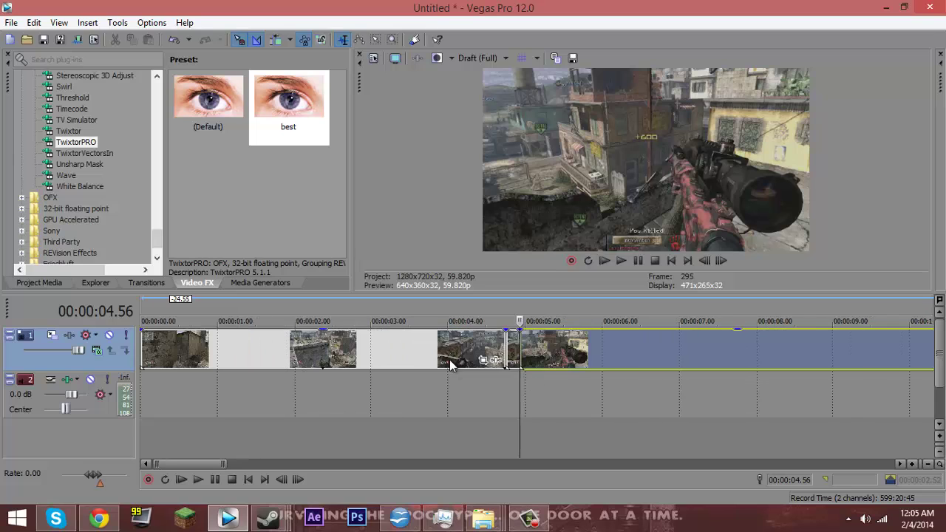
{"action": "left_click", "coordinate": [553, 355]}
{"action": "scroll", "coordinate": [543, 355], "scroll_direction": "down", "scroll_amount": 1}
{"action": "left_click", "coordinate": [424, 353]}
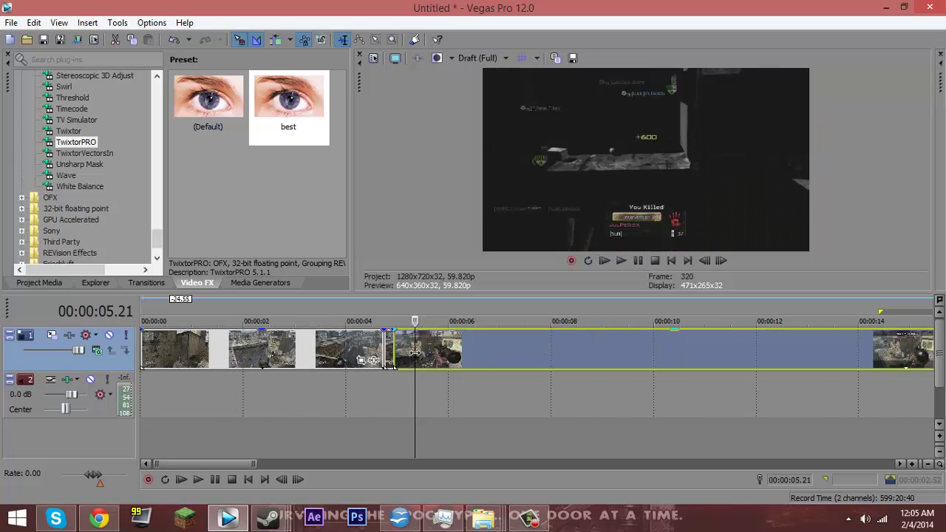
{"action": "left_click", "coordinate": [433, 354]}
{"action": "key", "text": "s"}
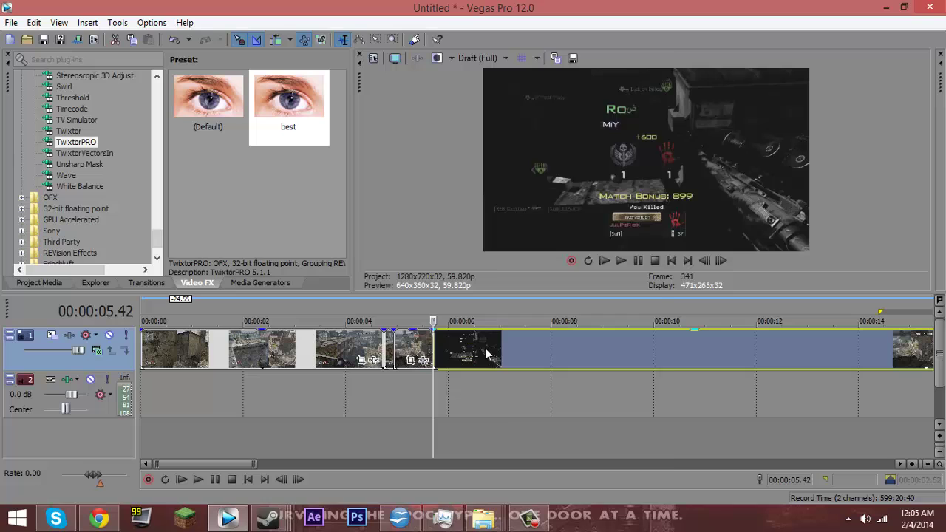
{"action": "right_click", "coordinate": [487, 353]}
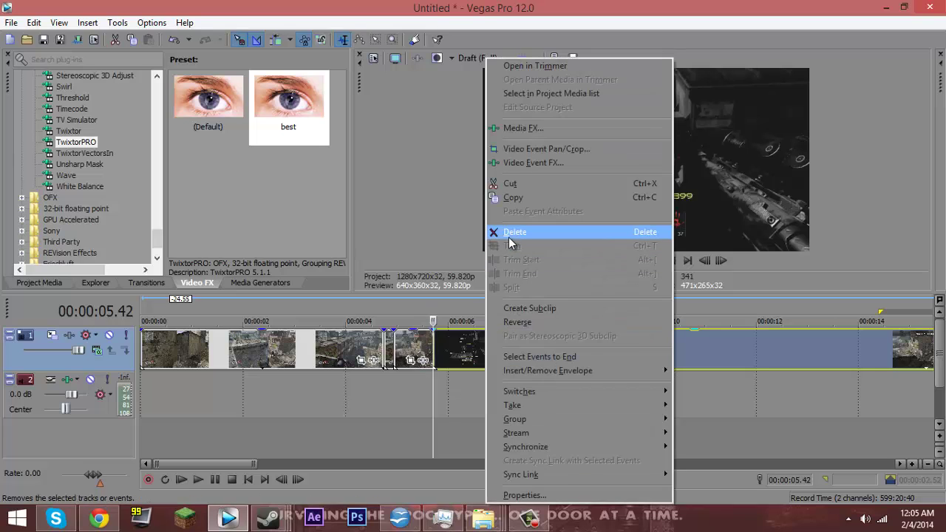
{"action": "left_click", "coordinate": [514, 233]}
- Drop the TwixtorPRO (Default) preset on the short section, slowing it to 0.100 speed
{"action": "left_click", "coordinate": [395, 353]}
{"action": "scroll", "coordinate": [397, 353], "scroll_direction": "up", "scroll_amount": 1}
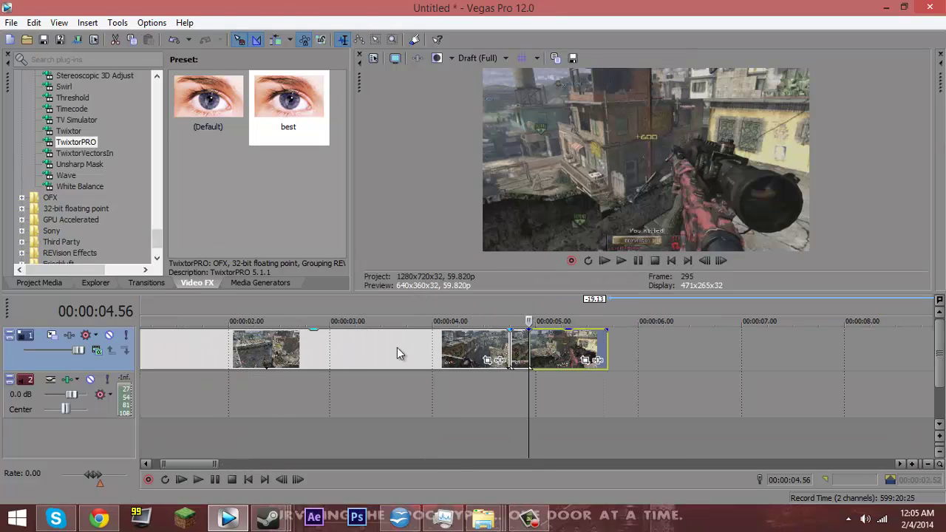
{"action": "left_click_drag", "start_coordinate": [223, 111], "coordinate": [557, 344]}
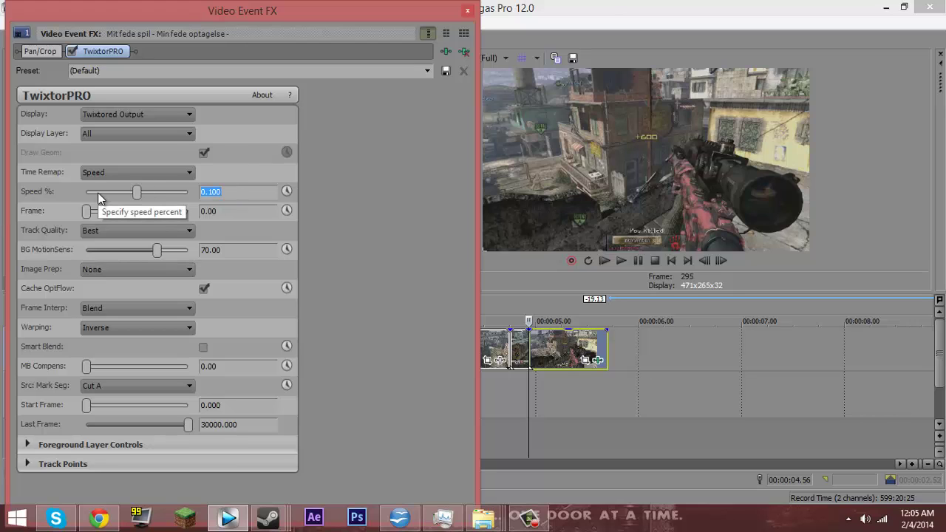
{"action": "left_click", "coordinate": [469, 13]}
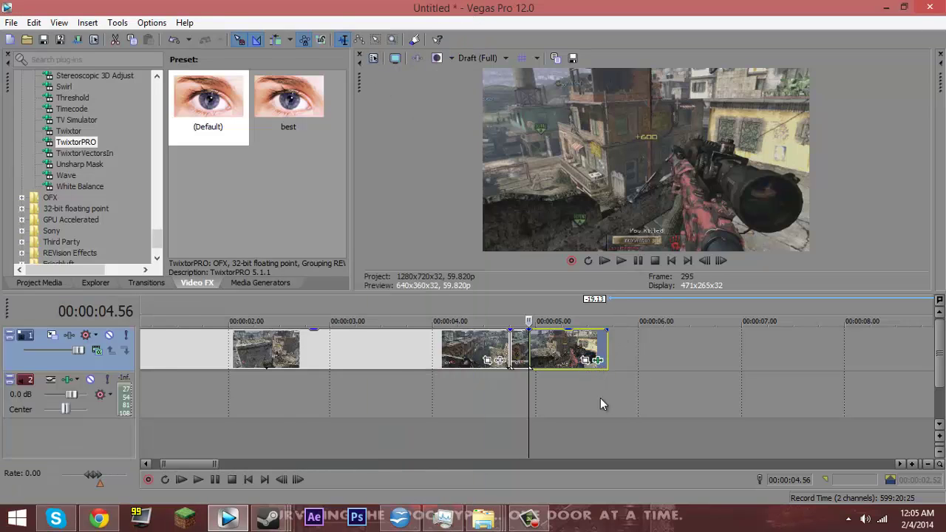
- Scroll the Video FX list up to Color Corrector (Secondary) and display its presets
{"action": "key", "text": "Up"}
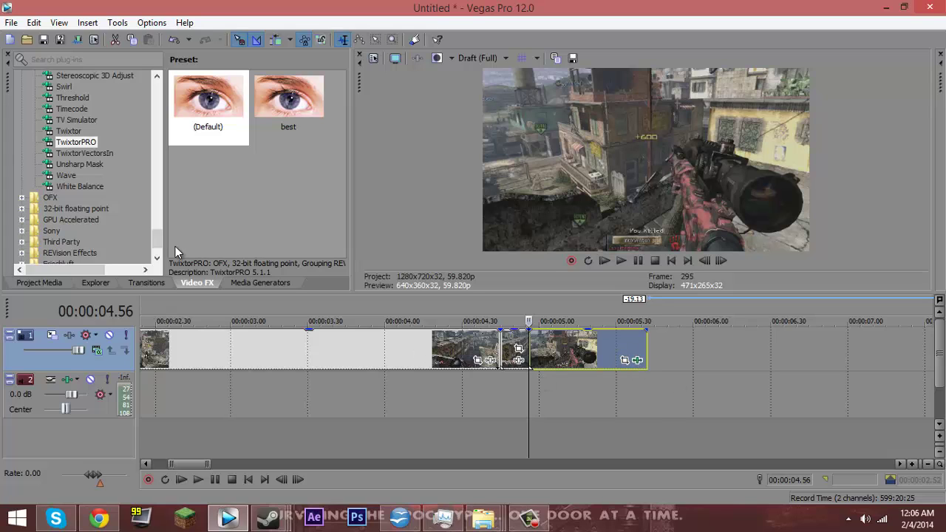
{"action": "left_click_drag", "start_coordinate": [157, 241], "coordinate": [143, 206]}
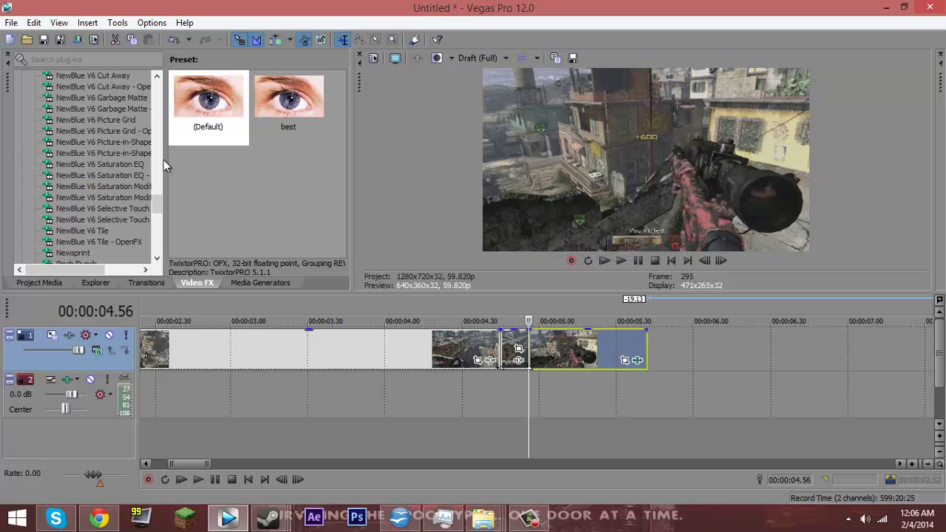
{"action": "scroll", "coordinate": [144, 155], "scroll_direction": "up", "scroll_amount": 20}
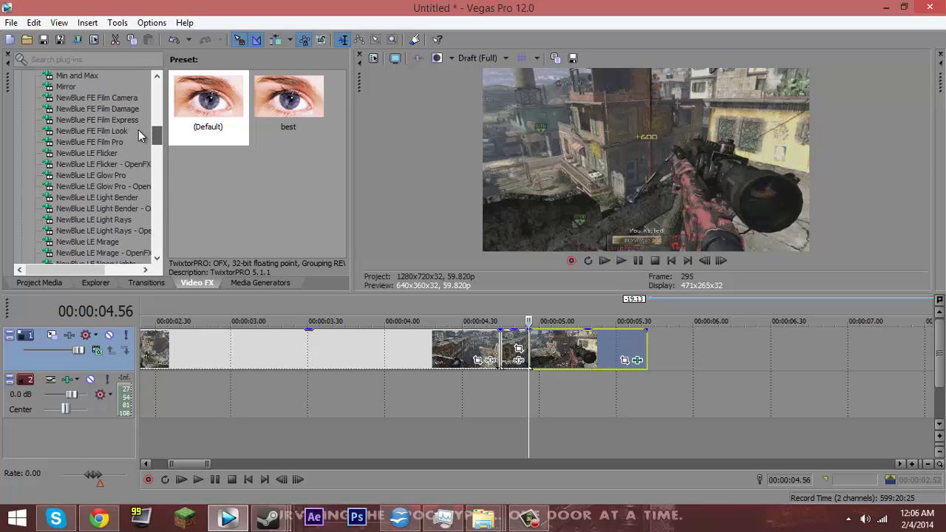
{"action": "scroll", "coordinate": [132, 119], "scroll_direction": "up", "scroll_amount": 8}
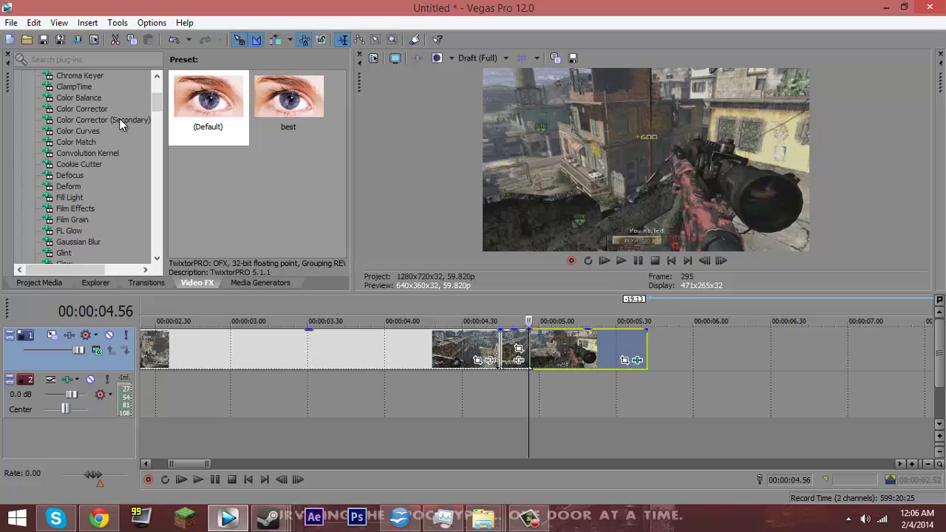
{"action": "left_click", "coordinate": [122, 121]}
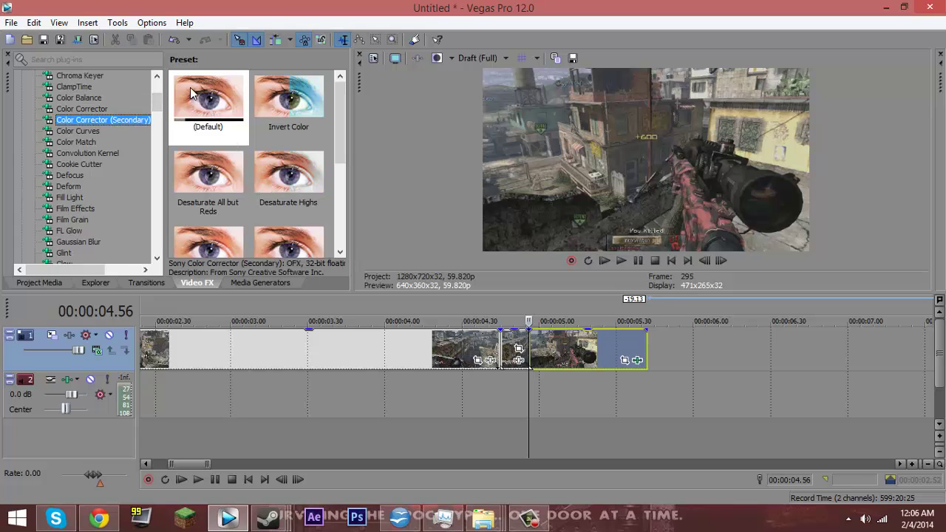
- Apply default Color Corrector (Secondary) and keyframe Rotate hue from 0 to 360 at the clip end
{"action": "left_click_drag", "start_coordinate": [192, 97], "coordinate": [560, 367]}
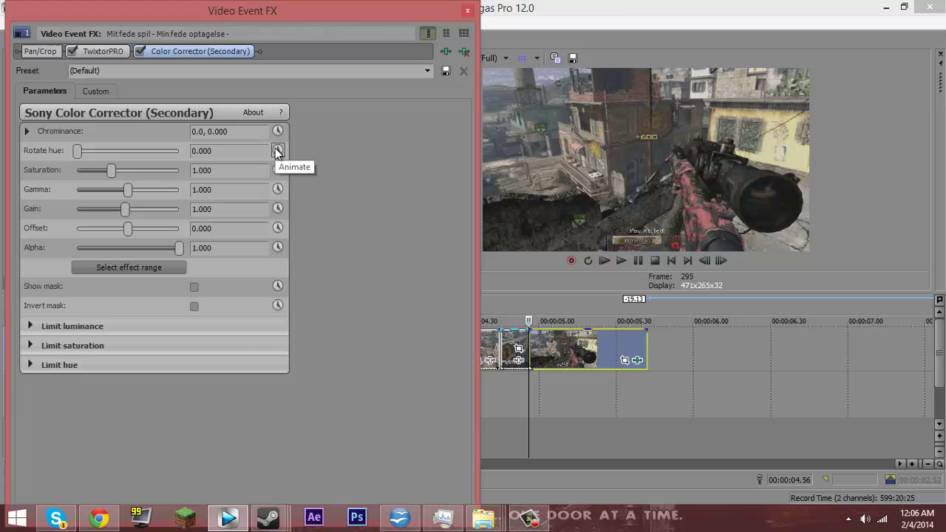
{"action": "left_click", "coordinate": [278, 151]}
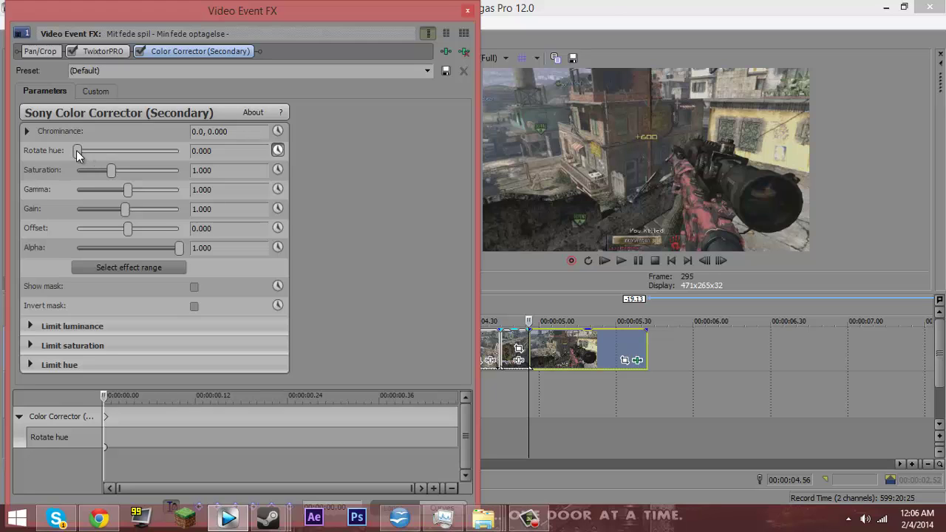
{"action": "mouse_move", "coordinate": [76, 150]}
{"action": "left_mouse_down"}
{"action": "mouse_move", "coordinate": [131, 150]}
{"action": "mouse_move", "coordinate": [74, 151]}
{"action": "left_mouse_up"}
{"action": "left_click_drag", "start_coordinate": [102, 395], "coordinate": [467, 395]}
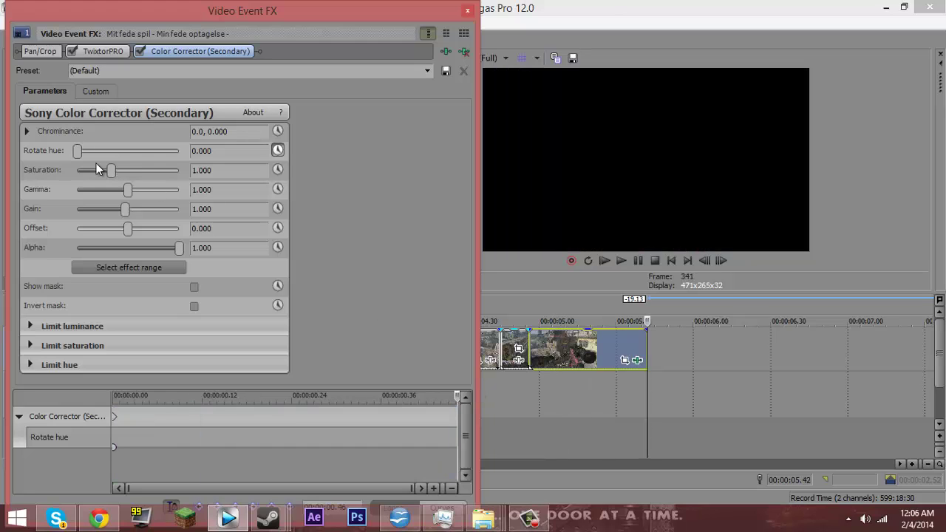
{"action": "left_click_drag", "start_coordinate": [77, 151], "coordinate": [354, 153]}
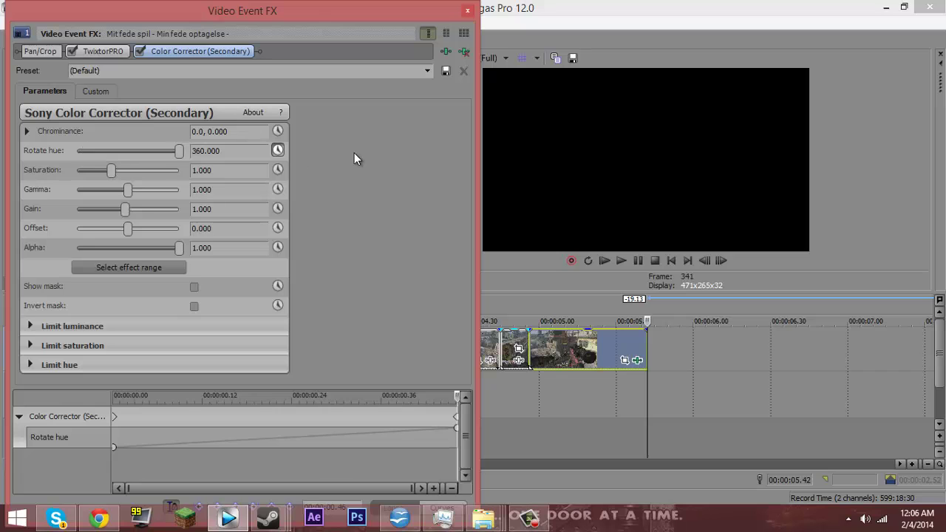
{"action": "left_click", "coordinate": [468, 12]}
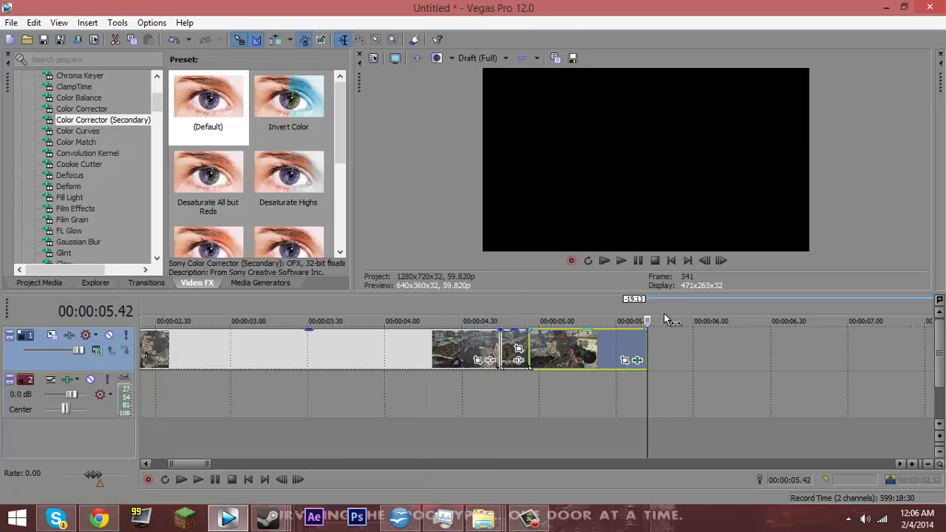
{"action": "left_click_drag", "start_coordinate": [669, 320], "coordinate": [465, 313]}
{"action": "left_click", "coordinate": [465, 313]}
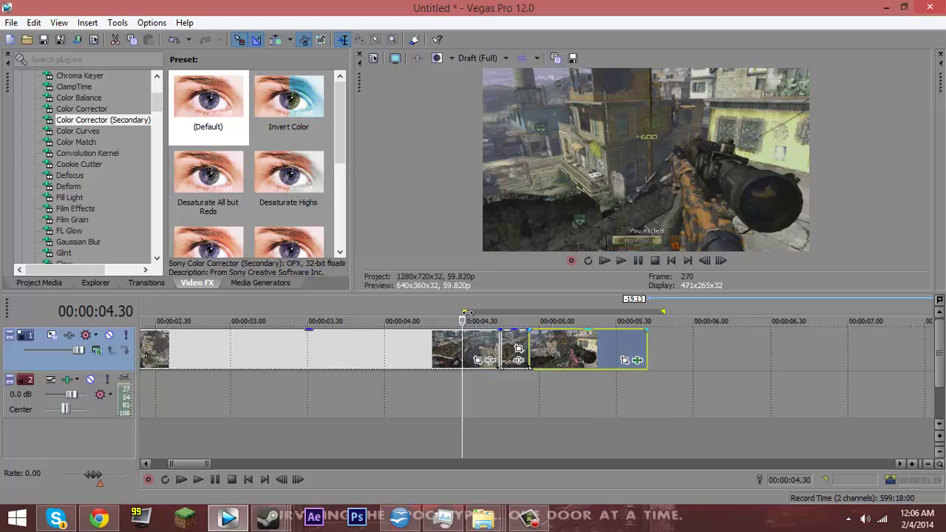
{"action": "key", "text": "space"}
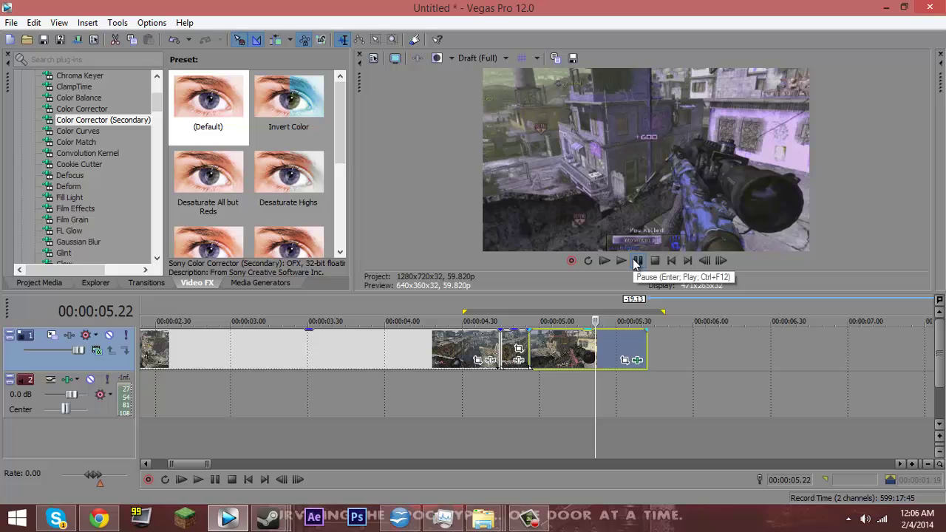
{"action": "key", "text": "space"}
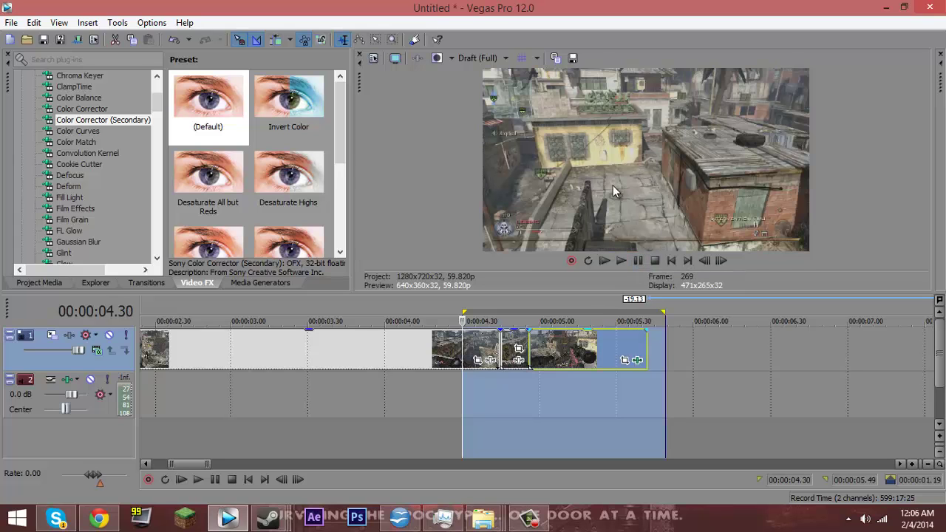
{"action": "left_click", "coordinate": [639, 262]}
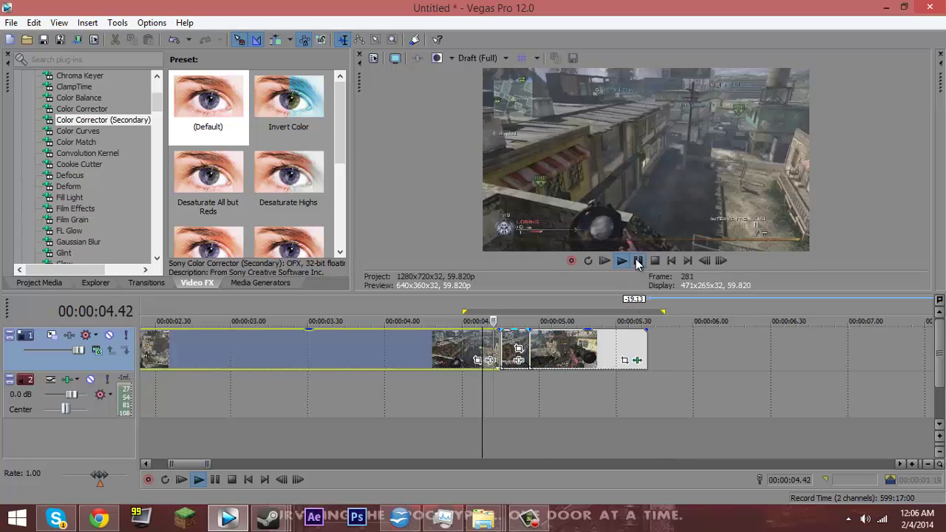
{"action": "left_click_drag", "start_coordinate": [90, 481], "coordinate": [90, 481]}
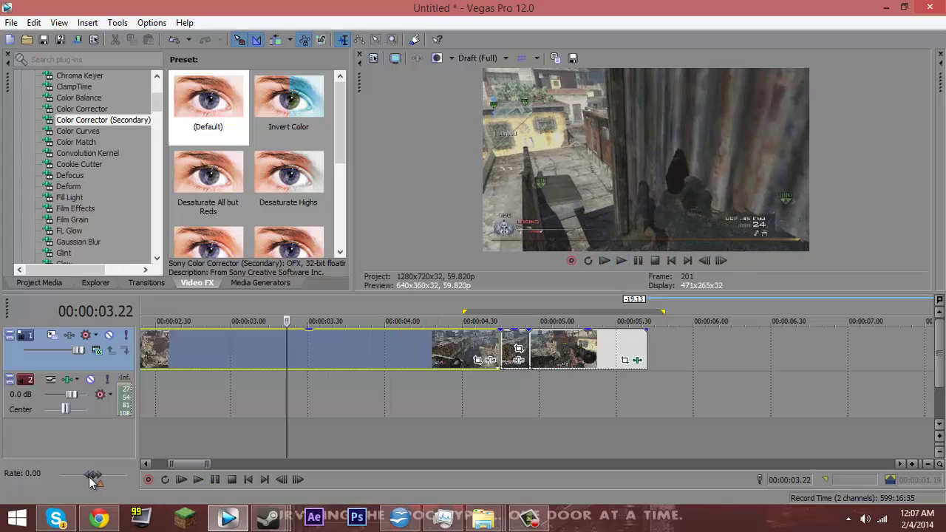
{"action": "left_click", "coordinate": [638, 262]}
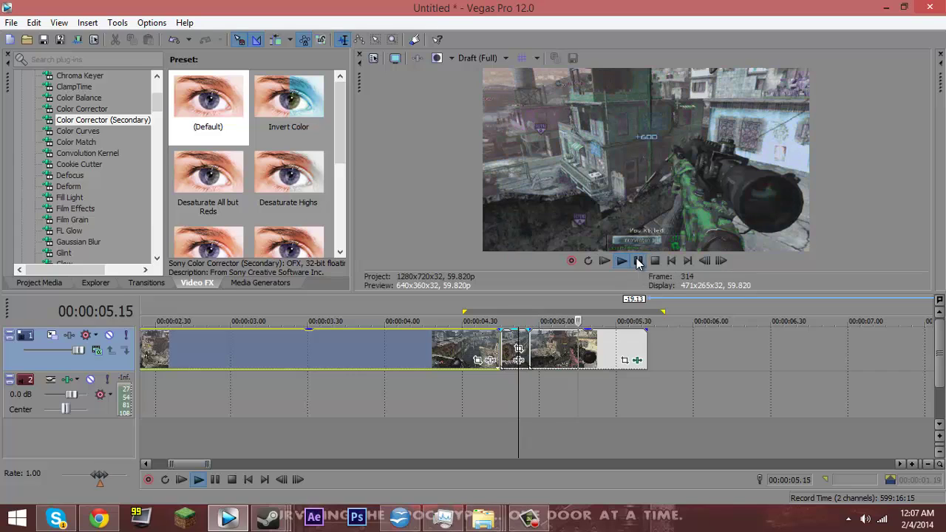
{"action": "left_click", "coordinate": [532, 349]}
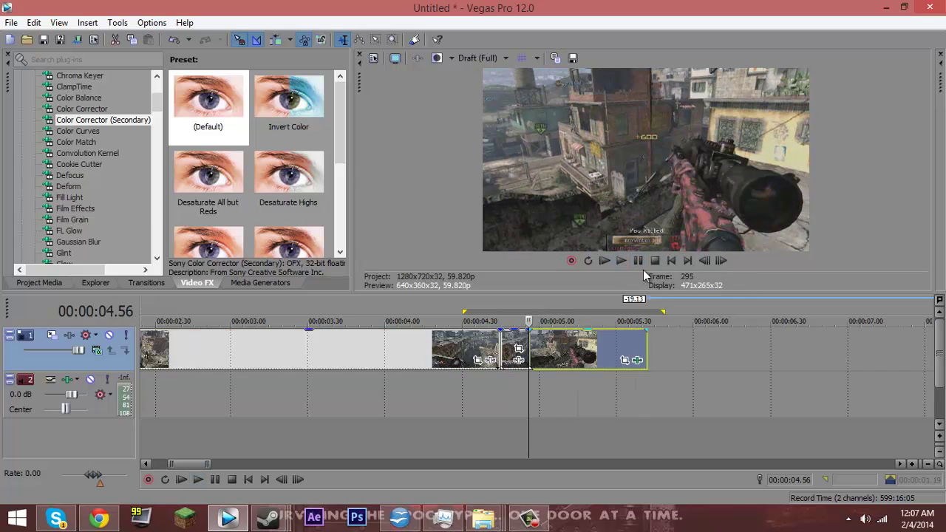
{"action": "left_click", "coordinate": [643, 265]}
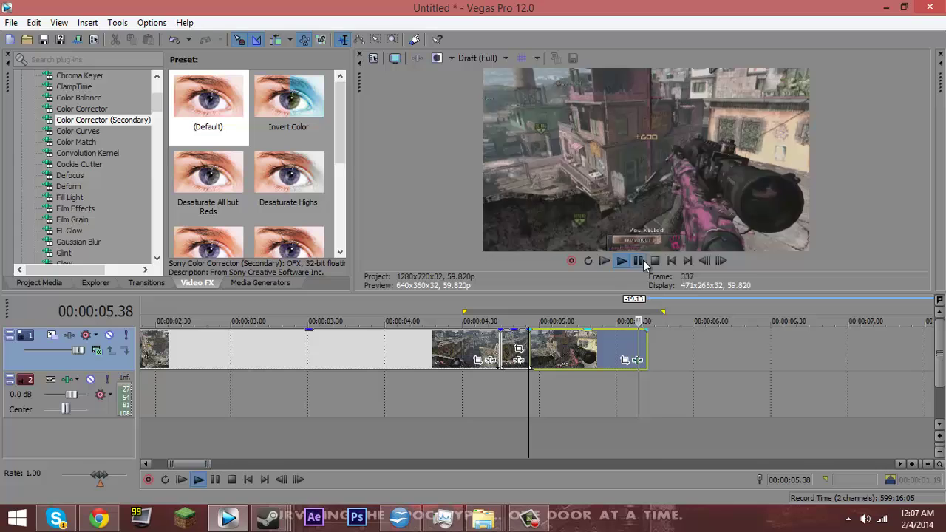
{"action": "left_click", "coordinate": [638, 261]}
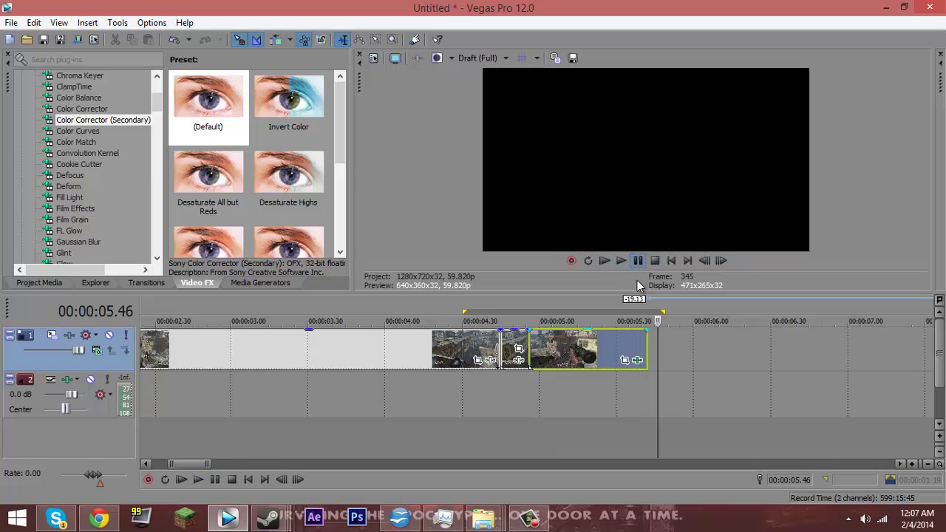
{"action": "left_click", "coordinate": [529, 347]}
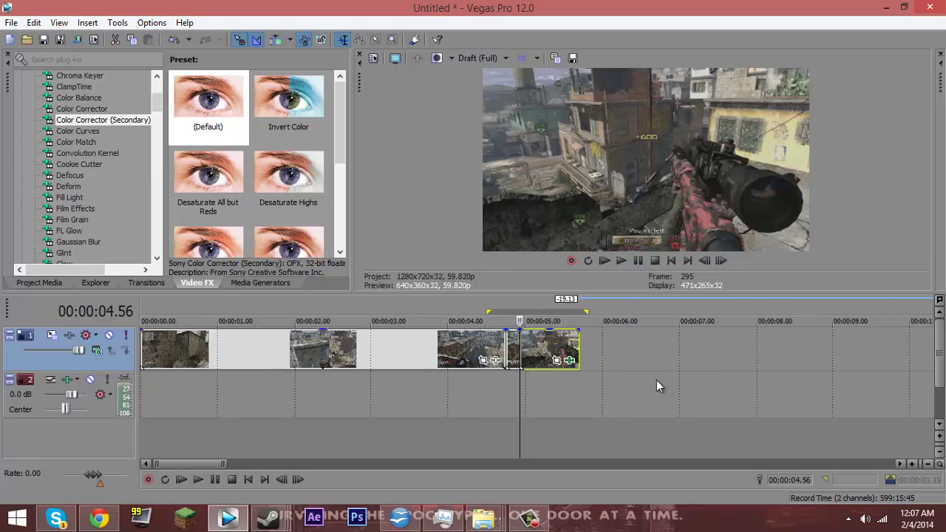
- Delete Color Corrector (Secondary) from the clip's Video Event FX
{"action": "left_click", "coordinate": [639, 361]}
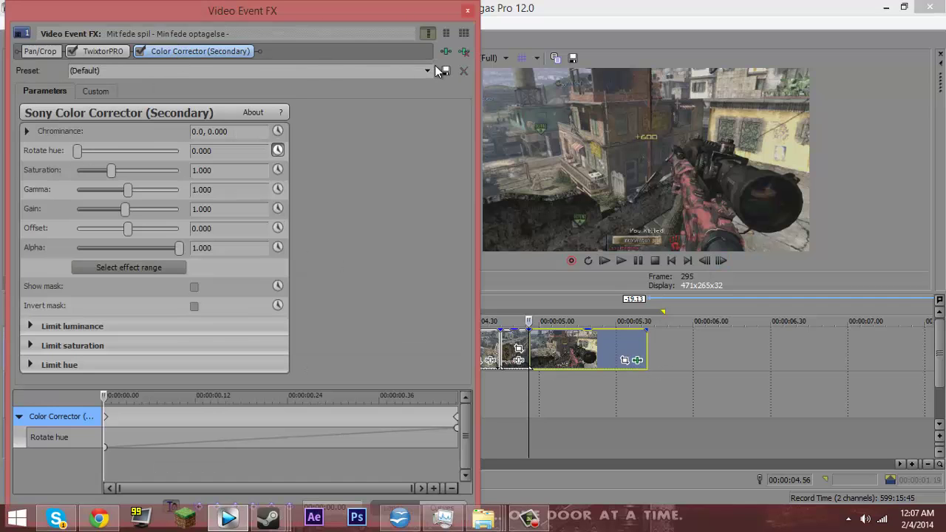
{"action": "left_click", "coordinate": [463, 51]}
{"action": "left_click", "coordinate": [98, 52]}
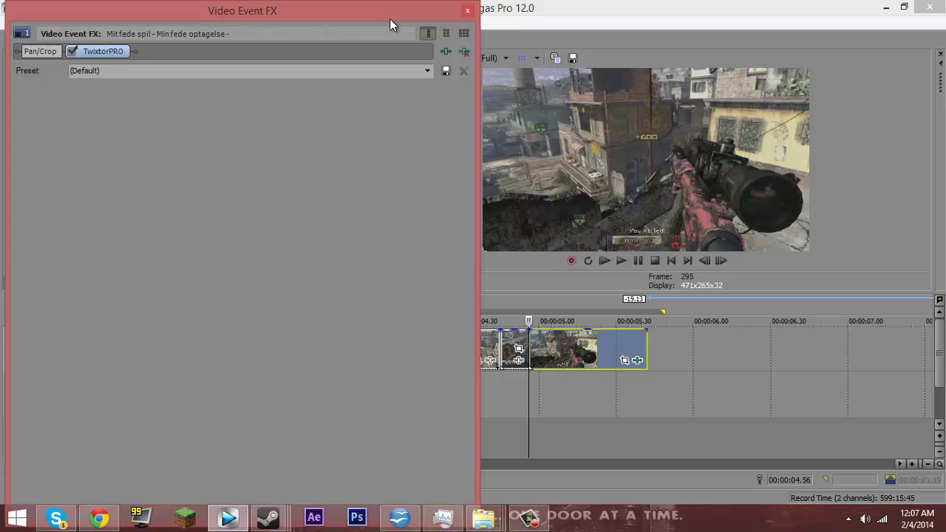
{"action": "left_click", "coordinate": [467, 10]}
{"action": "scroll", "coordinate": [616, 366], "scroll_direction": "down", "scroll_amount": 3}
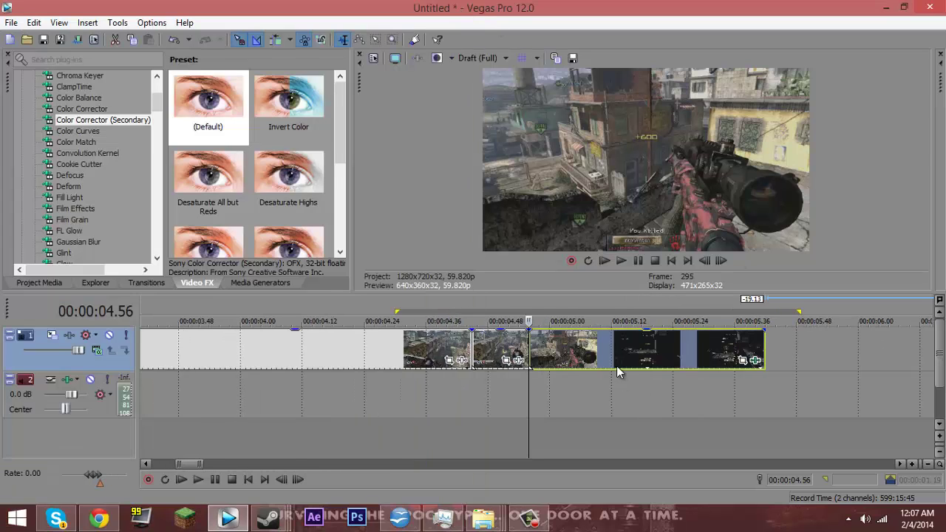
- Reverse the clip's playback direction from its context menu
{"action": "right_click", "coordinate": [553, 356]}
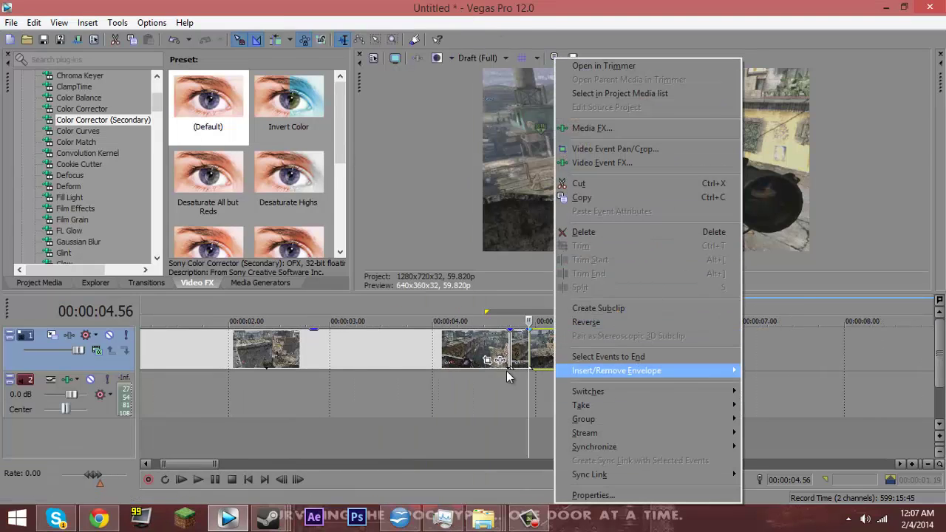
{"action": "left_click", "coordinate": [536, 357]}
{"action": "left_click", "coordinate": [529, 353]}
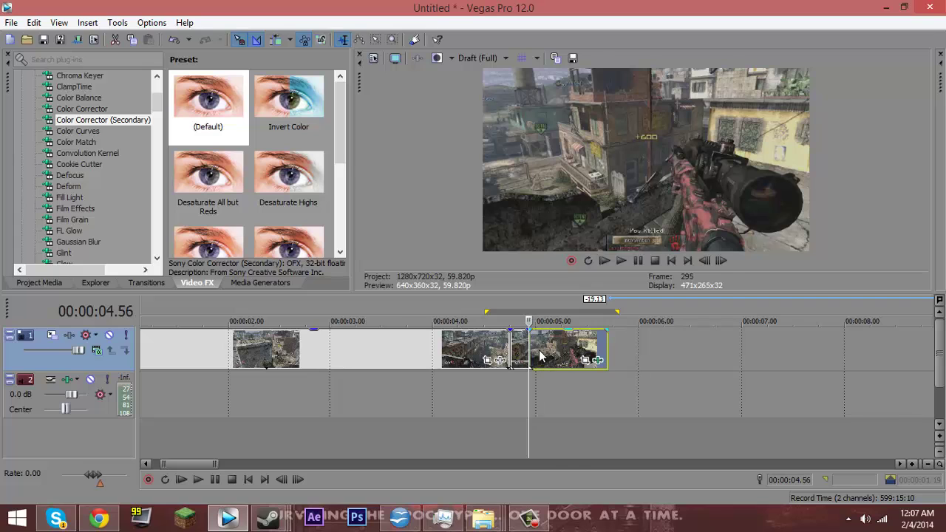
{"action": "right_click", "coordinate": [539, 350]}
{"action": "left_click", "coordinate": [713, 323]}
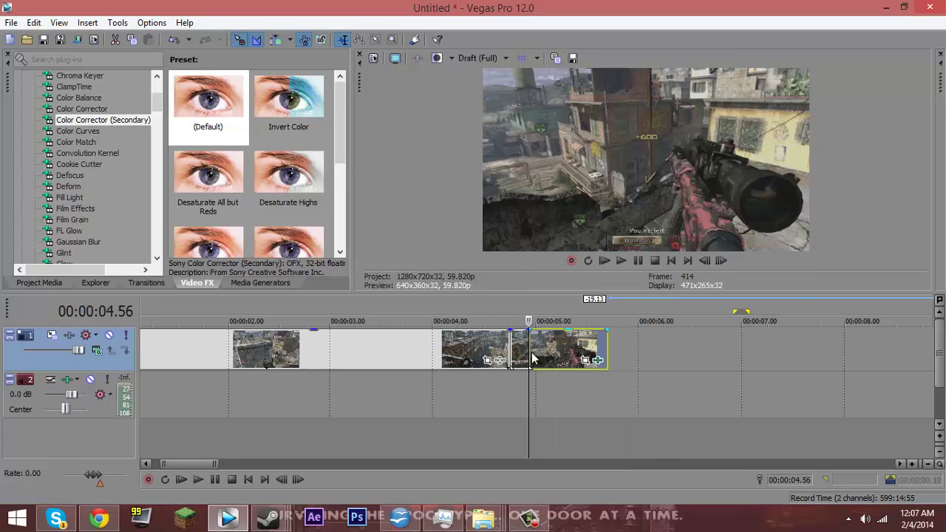
- Insert a new top video track and copy the clip onto it at 00:00:04.56
{"action": "right_click", "coordinate": [632, 349]}
{"action": "left_click", "coordinate": [658, 216]}
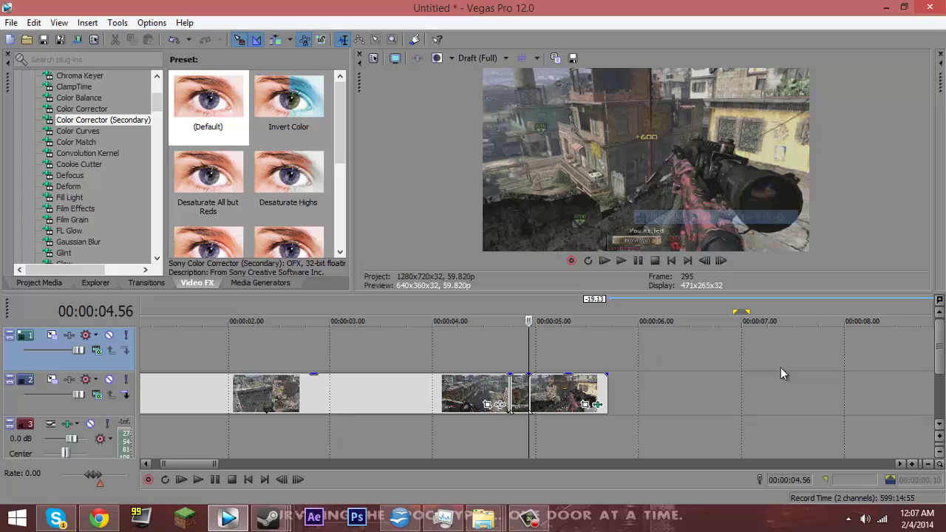
{"action": "left_click_drag", "start_coordinate": [548, 399], "coordinate": [545, 350]}
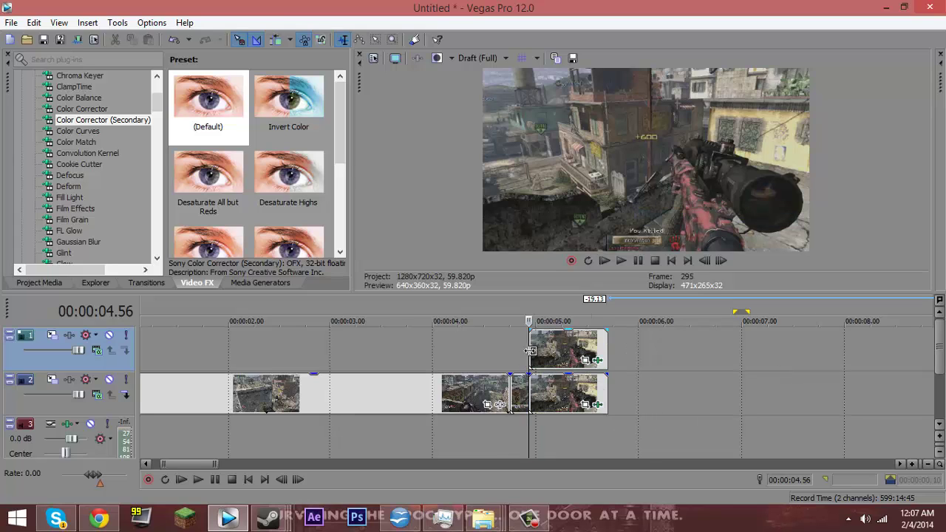
{"action": "scroll", "coordinate": [562, 356], "scroll_direction": "up", "scroll_amount": 2}
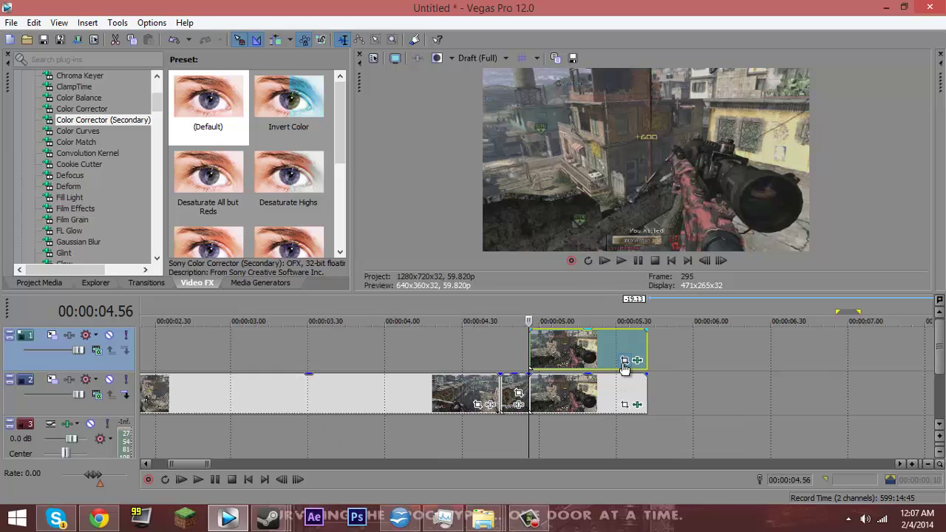
- Enable Mask in the top clip's Event Pan/Crop and pick the Anchor Creation tool
{"action": "left_click", "coordinate": [625, 360]}
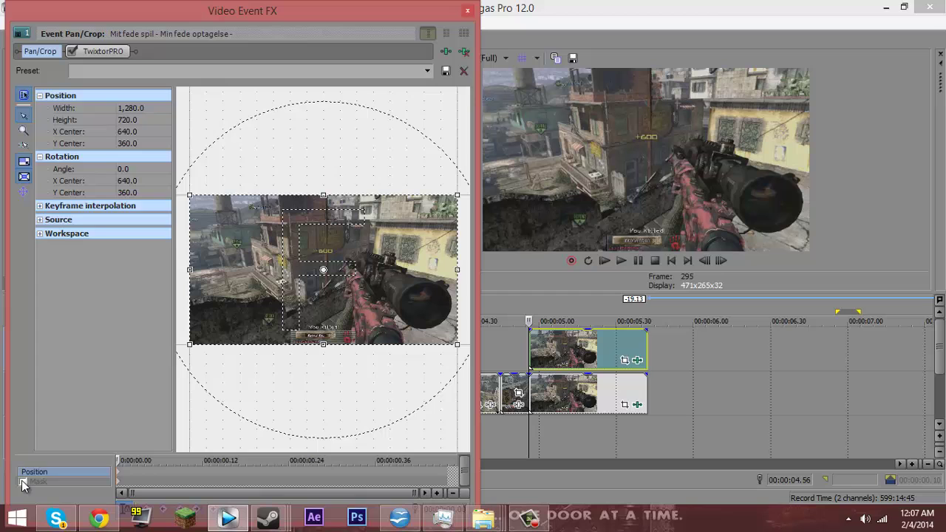
{"action": "left_click", "coordinate": [22, 482]}
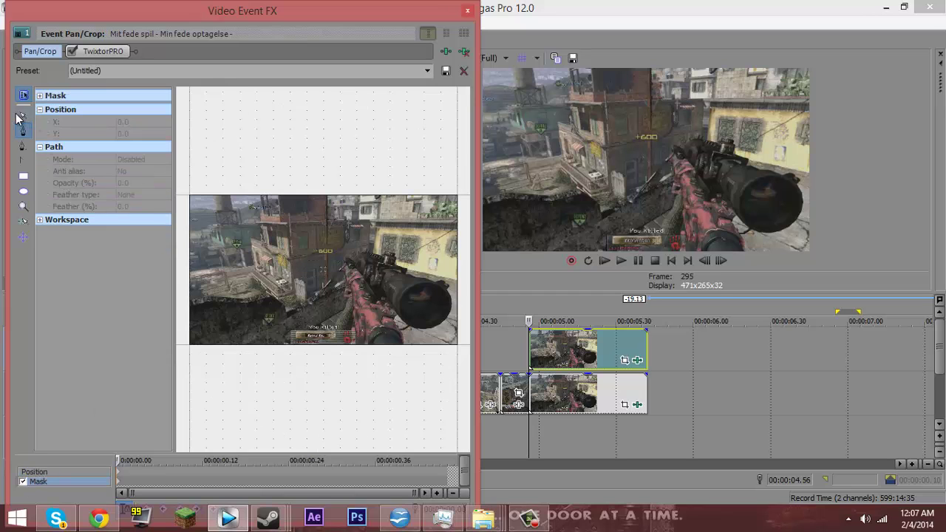
{"action": "scroll", "coordinate": [373, 299], "scroll_direction": "up", "scroll_amount": 6}
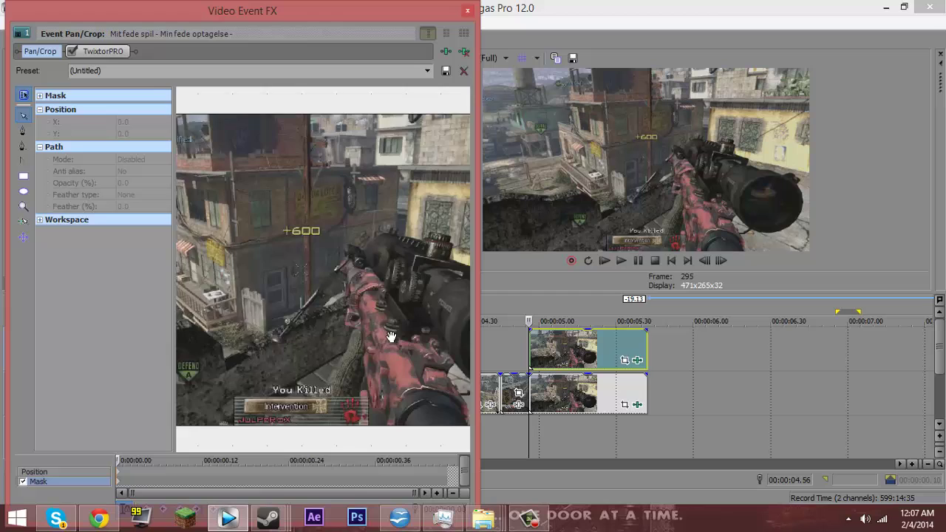
{"action": "scroll", "coordinate": [263, 297], "scroll_direction": "up", "scroll_amount": 3}
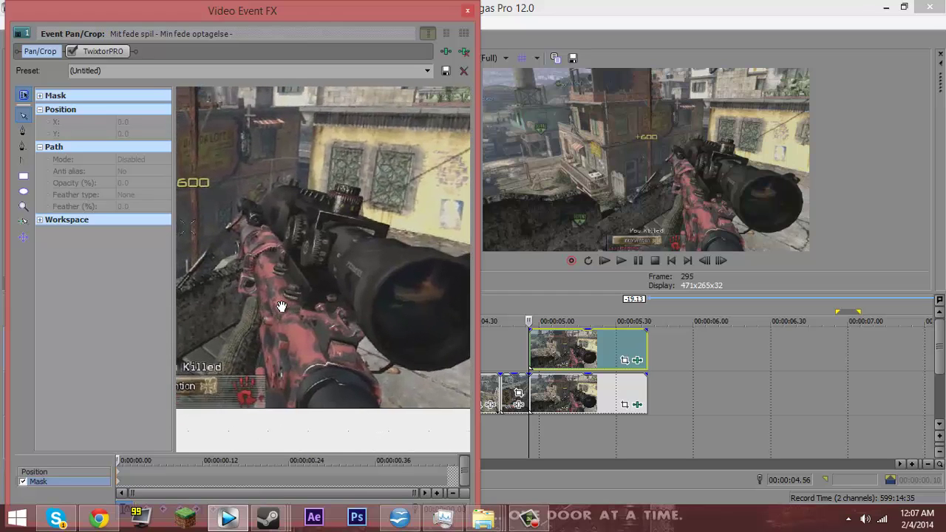
{"action": "left_click", "coordinate": [24, 131]}
- Place mask points up the camo's left edge and over the rifle's top
{"action": "left_click", "coordinate": [259, 402]}
{"action": "left_click", "coordinate": [258, 364]}
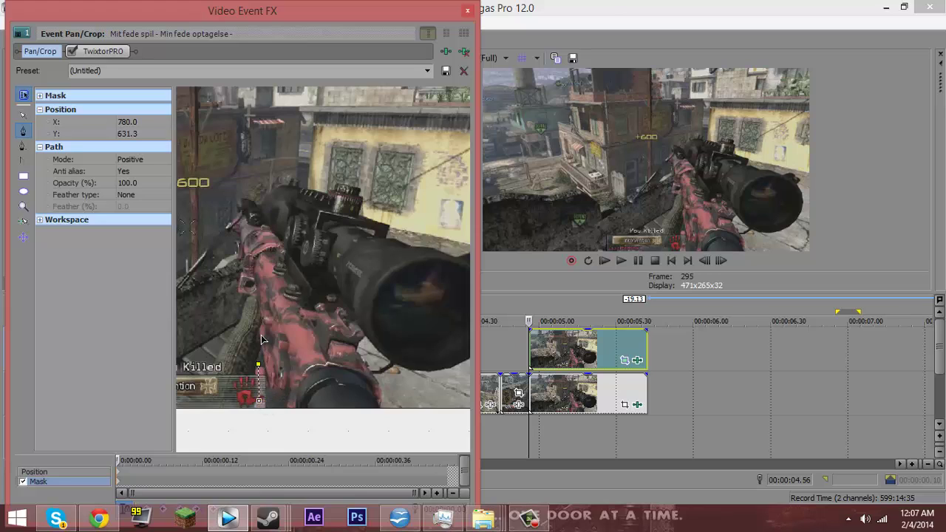
{"action": "left_click", "coordinate": [261, 336]}
{"action": "left_click", "coordinate": [262, 307]}
{"action": "left_click", "coordinate": [258, 285]}
{"action": "left_click", "coordinate": [253, 266]}
{"action": "left_click", "coordinate": [249, 260]}
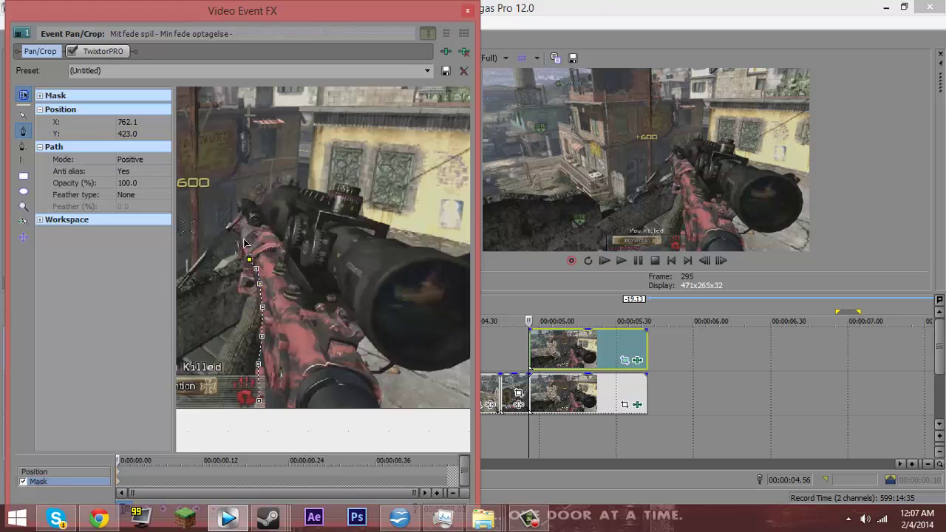
{"action": "left_click", "coordinate": [244, 240]}
{"action": "left_click", "coordinate": [267, 231]}
{"action": "left_click", "coordinate": [278, 243]}
{"action": "left_click", "coordinate": [280, 260]}
- Continue points down the right side to the scope base and close the path along the bottom
{"action": "left_click", "coordinate": [293, 286]}
{"action": "left_click", "coordinate": [301, 300]}
{"action": "left_click", "coordinate": [306, 312]}
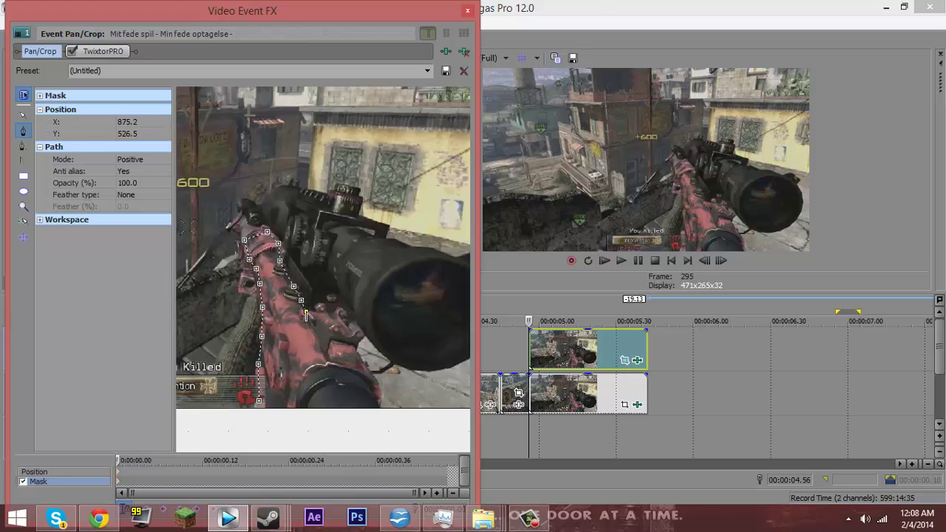
{"action": "left_click", "coordinate": [330, 313]}
{"action": "left_click", "coordinate": [349, 333]}
{"action": "left_click", "coordinate": [358, 354]}
{"action": "left_click", "coordinate": [373, 379]}
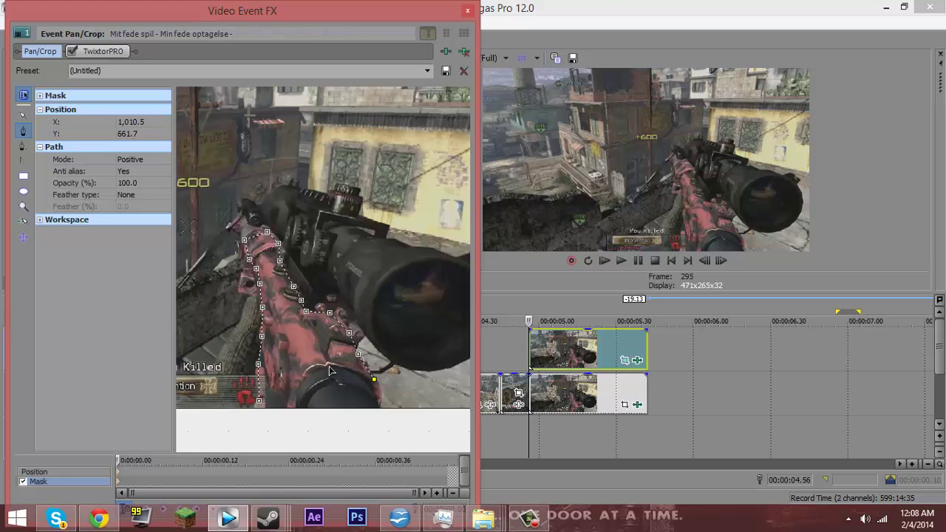
{"action": "left_click", "coordinate": [329, 367]}
{"action": "left_click", "coordinate": [306, 375]}
{"action": "left_click", "coordinate": [294, 406]}
{"action": "left_click", "coordinate": [261, 404]}
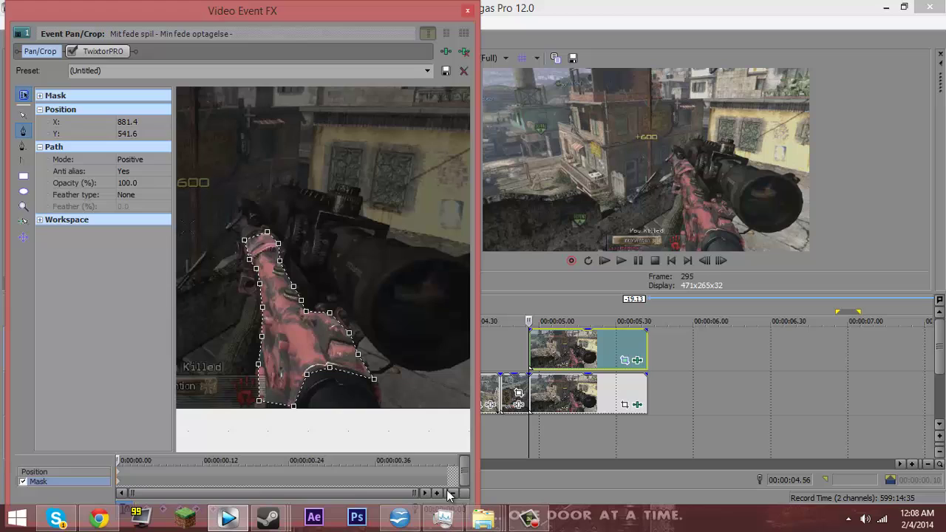
- Set the mask Feather type to Both with a 5% feather
{"action": "left_click", "coordinate": [135, 194]}
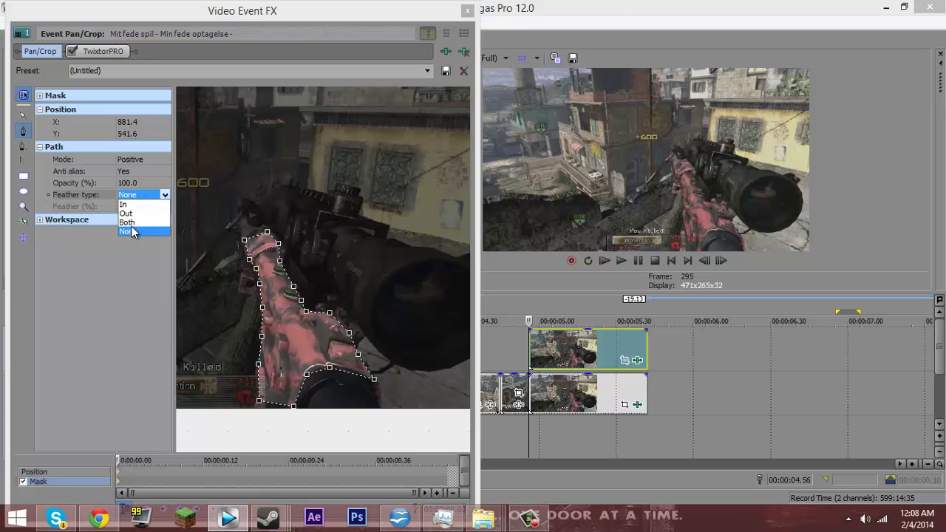
{"action": "left_click", "coordinate": [130, 223]}
{"action": "left_click", "coordinate": [130, 207]}
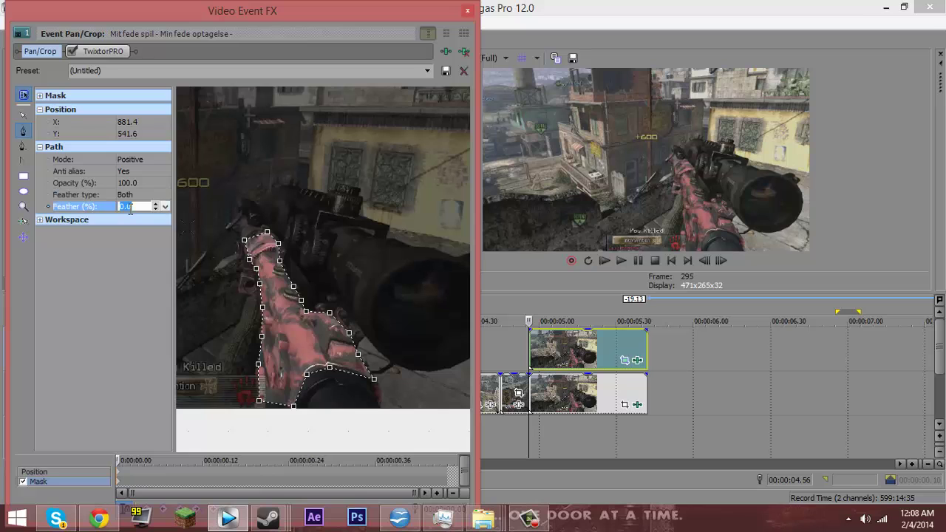
{"action": "type", "text": "5"}
{"action": "key", "text": "Return"}
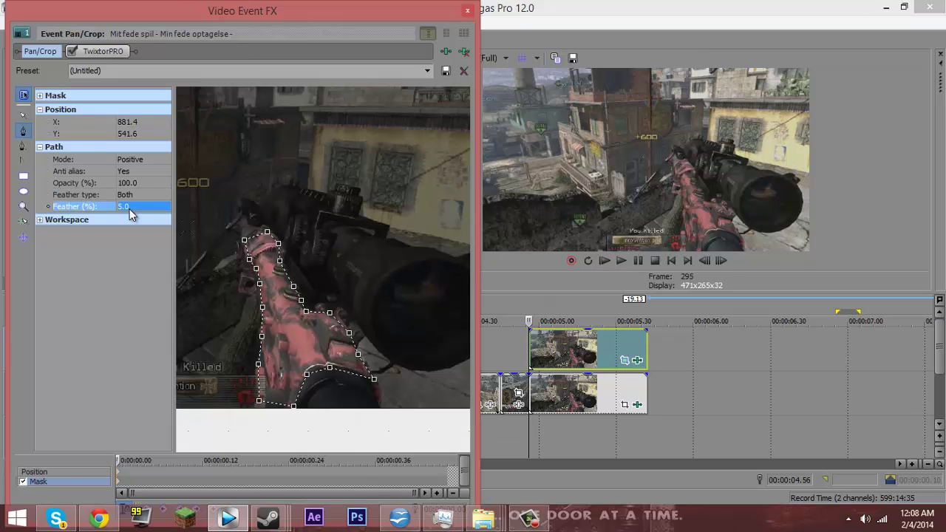
- Close Video Event FX, then mute and unmute the bottom track to check the mask
{"action": "left_click", "coordinate": [467, 11]}
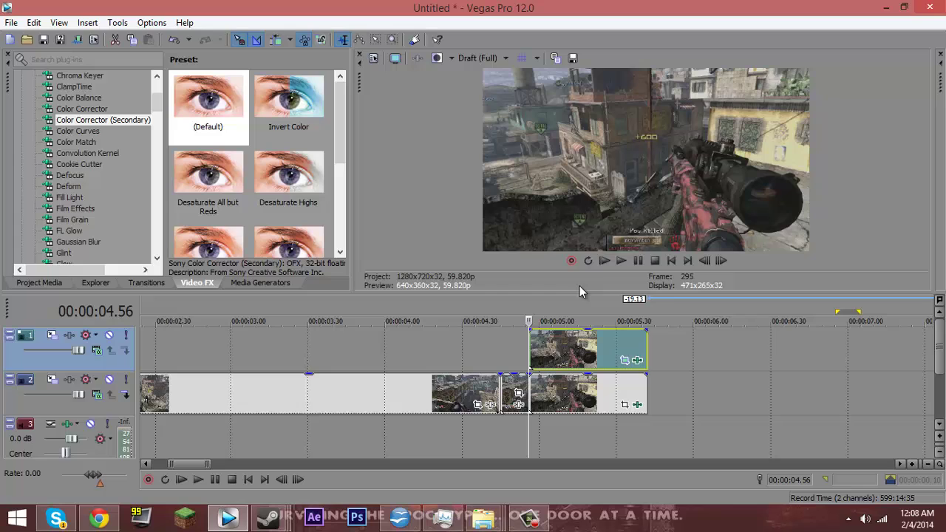
{"action": "left_click", "coordinate": [109, 379]}
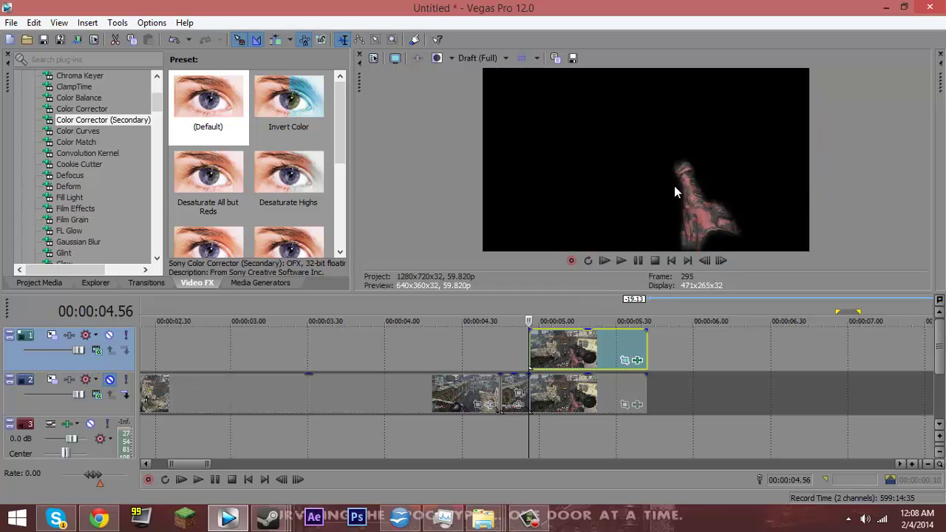
{"action": "left_click", "coordinate": [109, 380]}
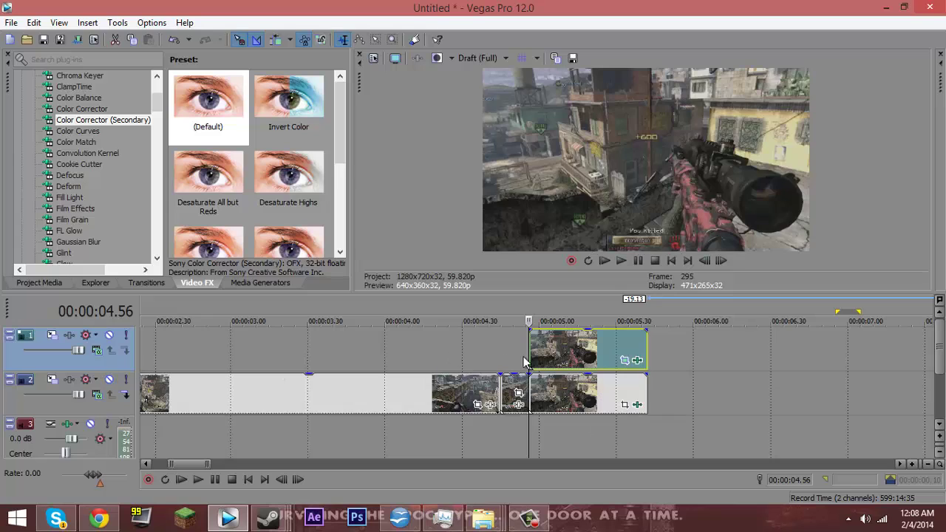
{"action": "left_click", "coordinate": [538, 360]}
- Drop default Color Corrector (Secondary) on the top clip and animate Rotate hue to 360 at the end
{"action": "left_click", "coordinate": [529, 351]}
{"action": "mouse_move", "coordinate": [210, 111]}
{"action": "left_click_drag", "start_coordinate": [206, 114], "coordinate": [551, 343]}
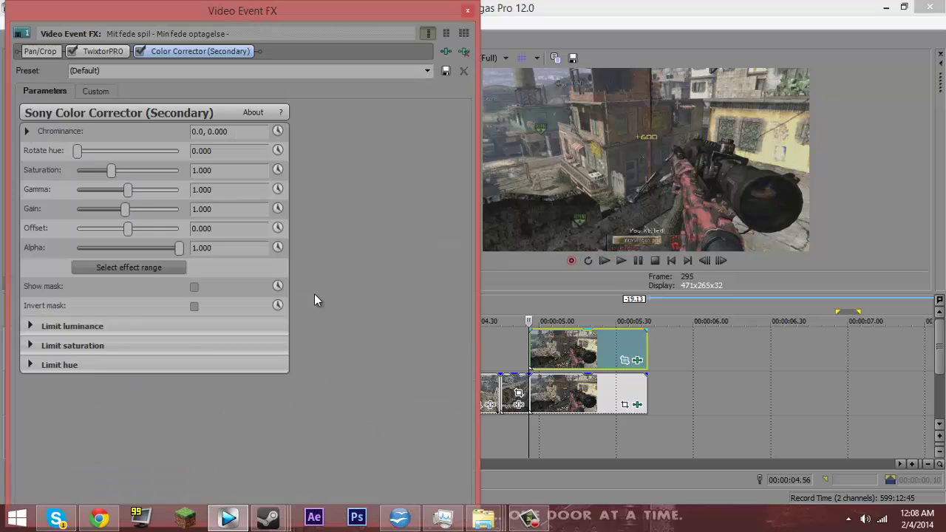
{"action": "left_click", "coordinate": [277, 150]}
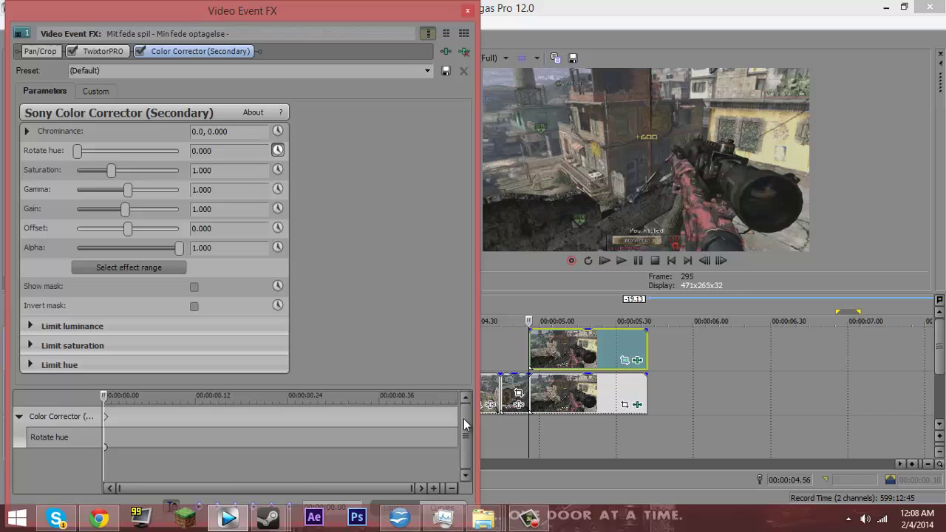
{"action": "left_click_drag", "start_coordinate": [457, 416], "coordinate": [458, 396]}
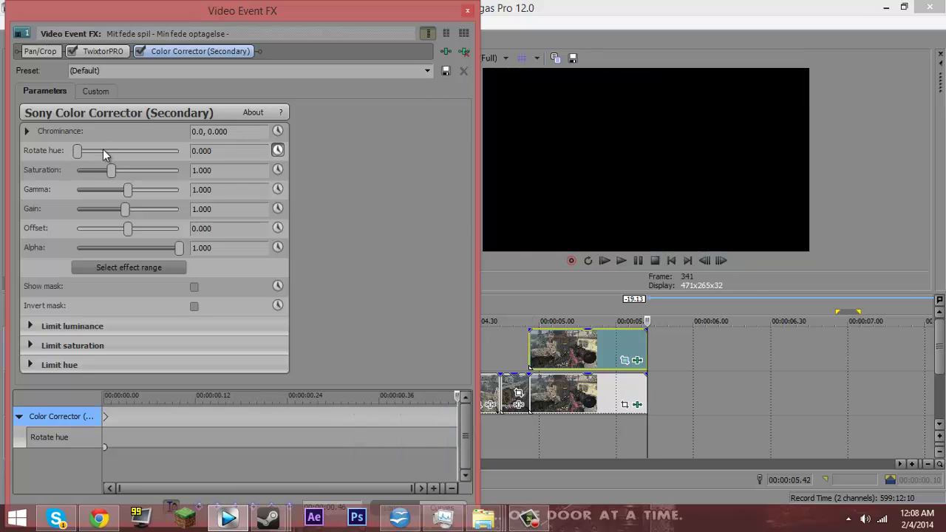
{"action": "left_click_drag", "start_coordinate": [76, 151], "coordinate": [185, 150]}
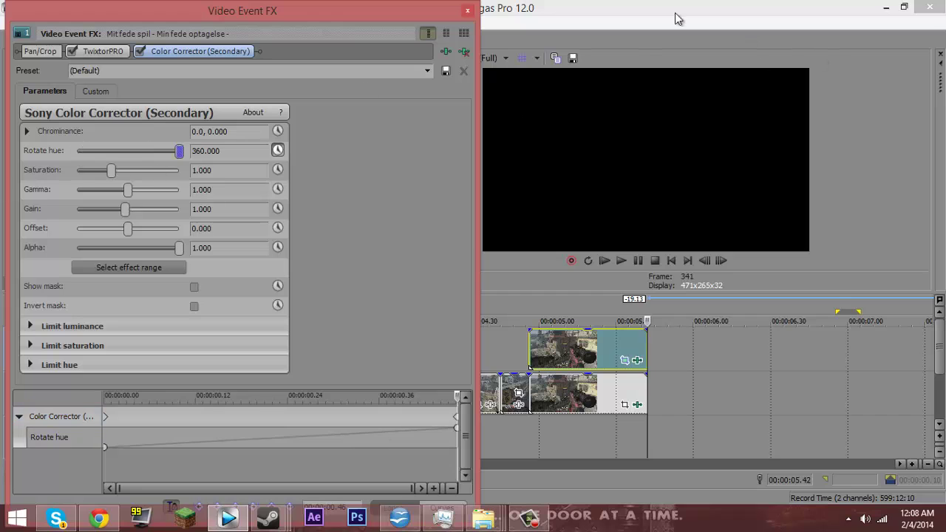
{"action": "left_click", "coordinate": [466, 12]}
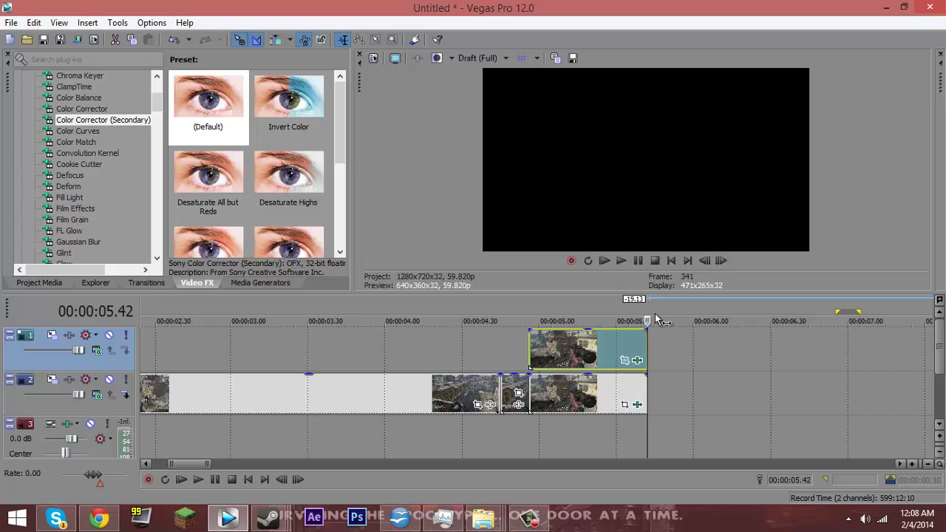
{"action": "left_click_drag", "start_coordinate": [652, 314], "coordinate": [459, 310]}
{"action": "left_click", "coordinate": [620, 260]}
{"action": "left_click", "coordinate": [637, 261]}
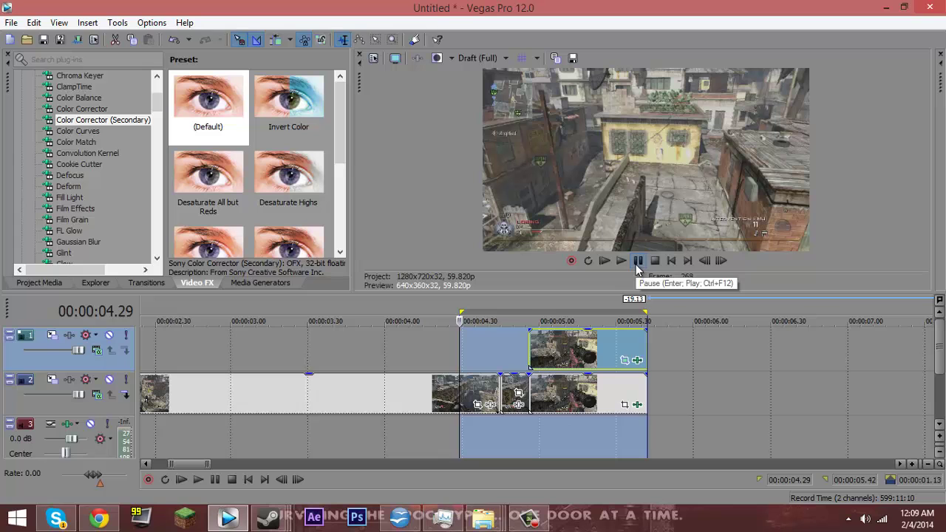
{"action": "left_click", "coordinate": [637, 262]}
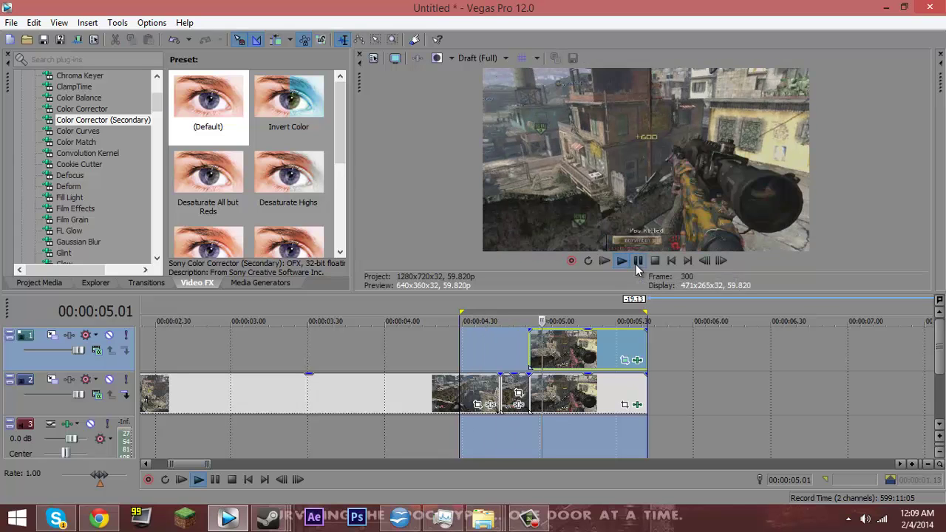
{"action": "left_click", "coordinate": [637, 262]}
{"action": "left_click", "coordinate": [637, 262]}
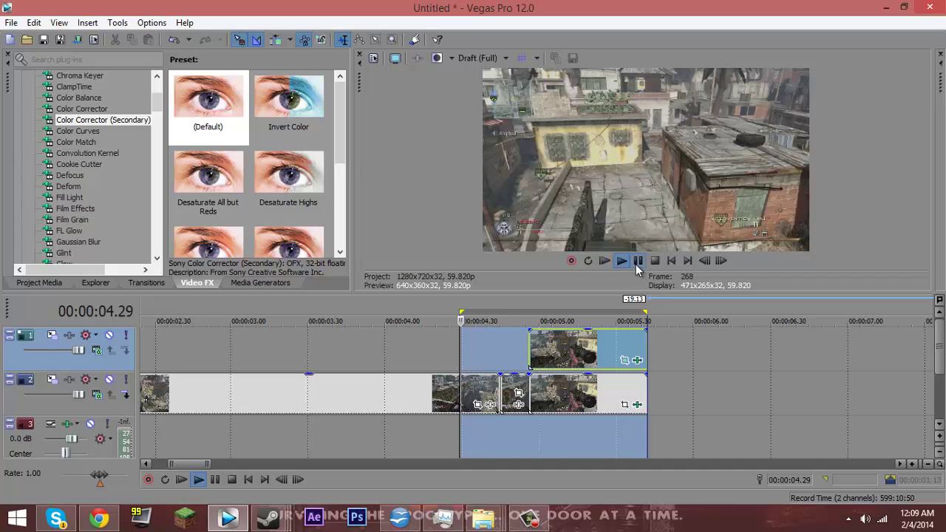
{"action": "left_click", "coordinate": [637, 262]}
{"action": "left_click", "coordinate": [637, 262]}
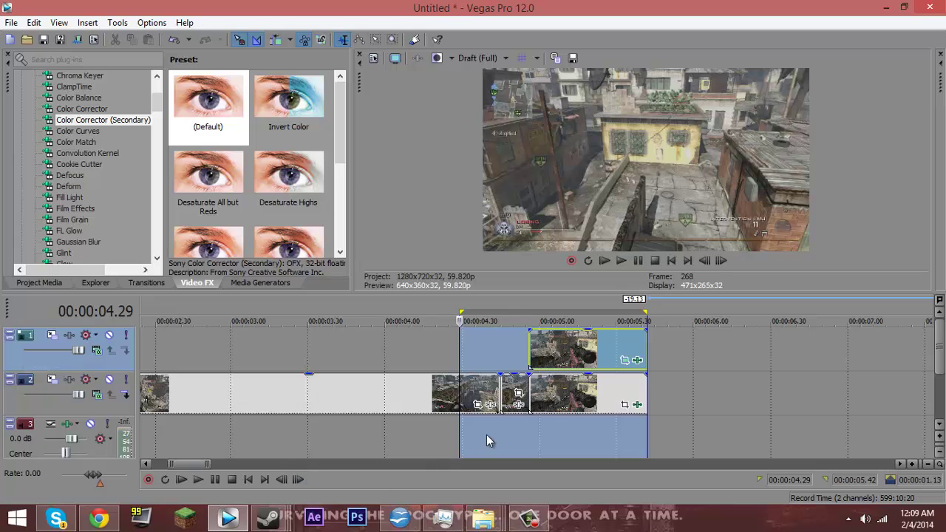
{"action": "left_click", "coordinate": [506, 403]}
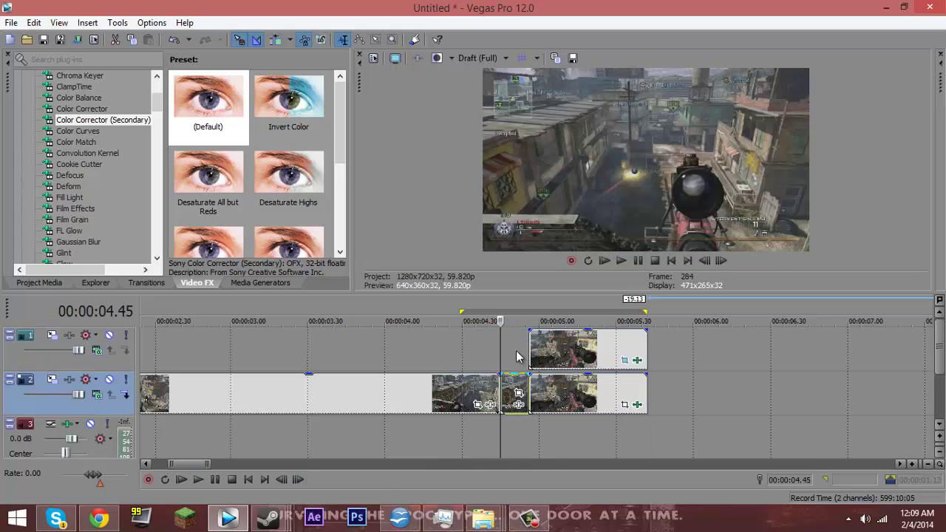
{"action": "left_click", "coordinate": [518, 351]}
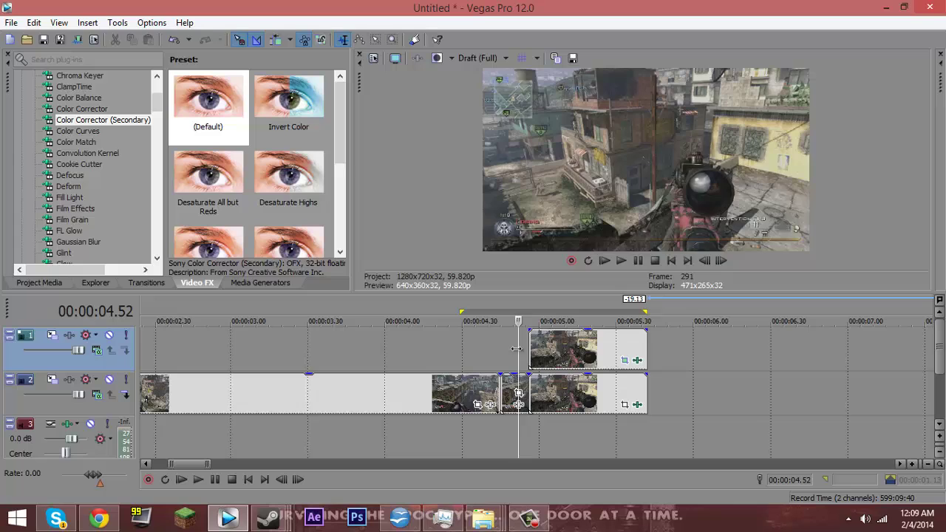
{"action": "left_click", "coordinate": [545, 364]}
{"action": "left_click", "coordinate": [550, 364]}
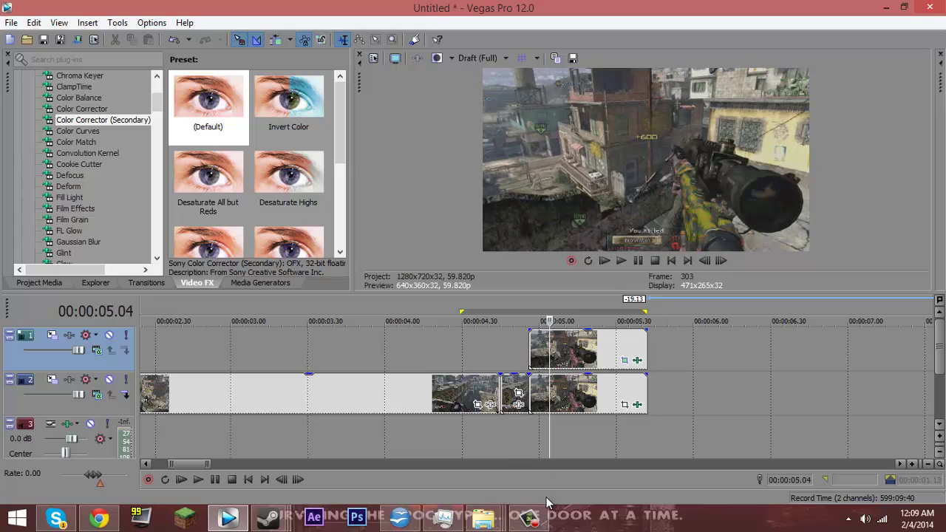